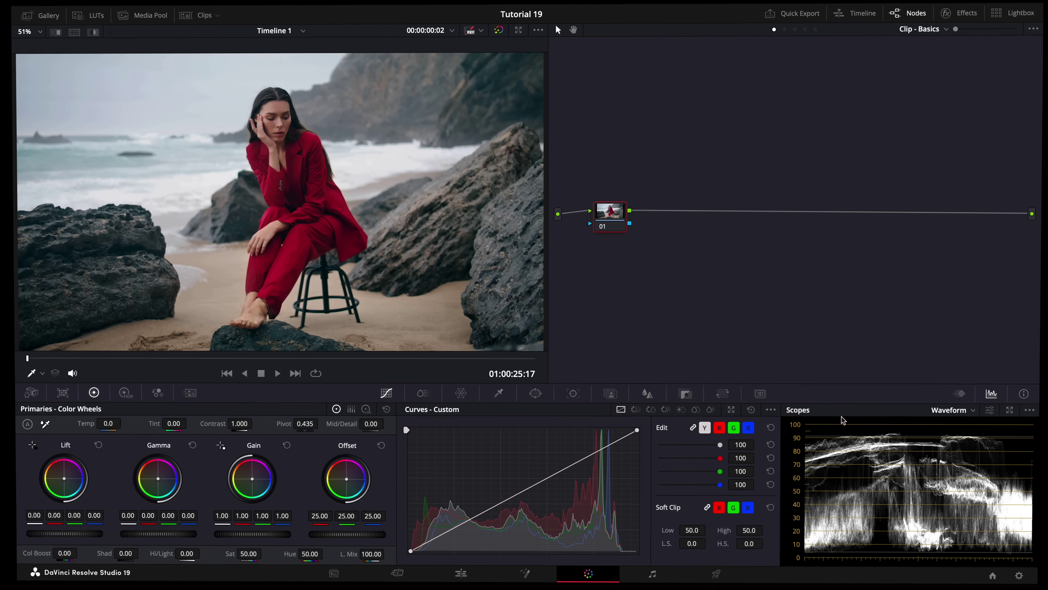
# Review the project's colour management settings and close Project Settings without changes
pyautogui.click(1029, 581)
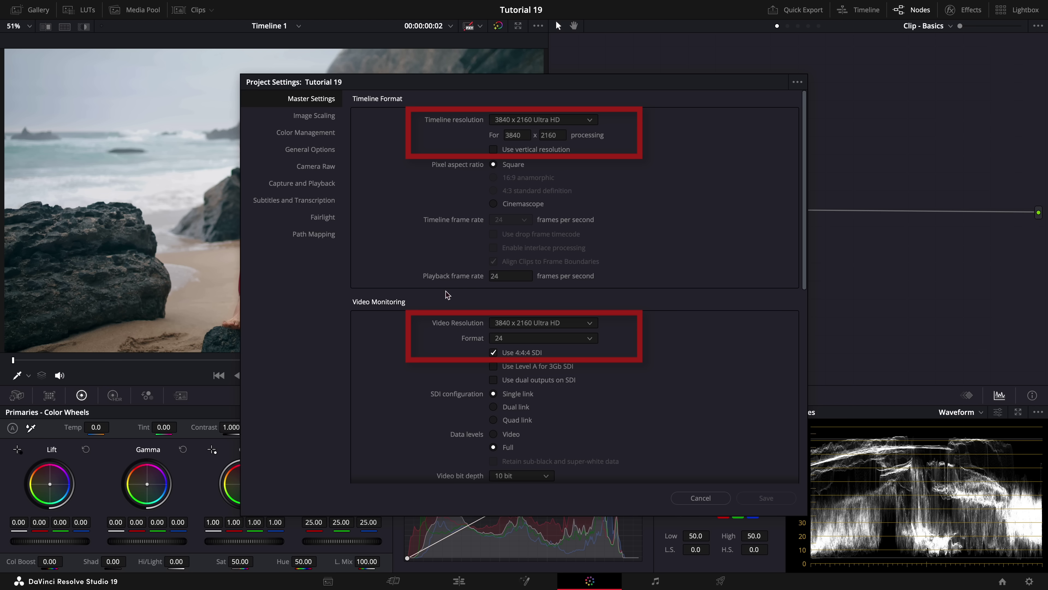
pyautogui.click(326, 137)
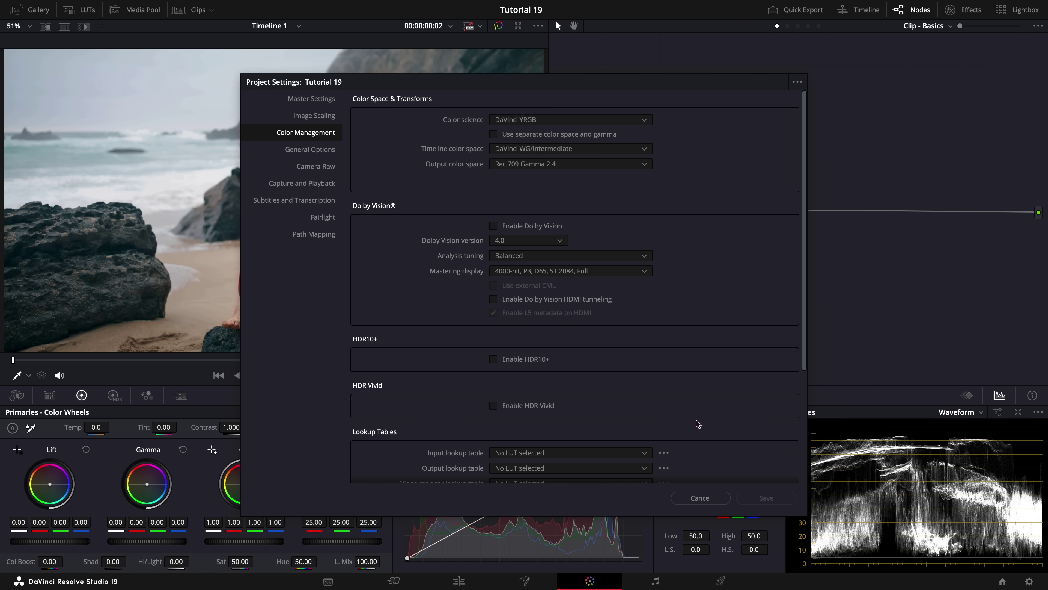
pyautogui.click(708, 499)
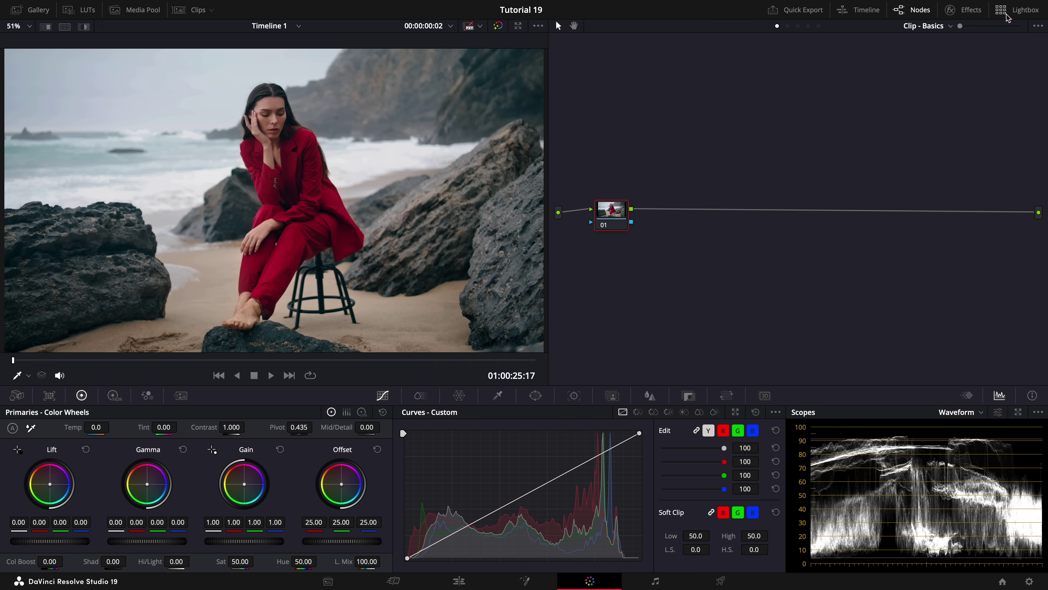
# Apply Color Space Transform to node 01 with input Rec.709 colour space and Rec.709 gamma
pyautogui.click(964, 9)
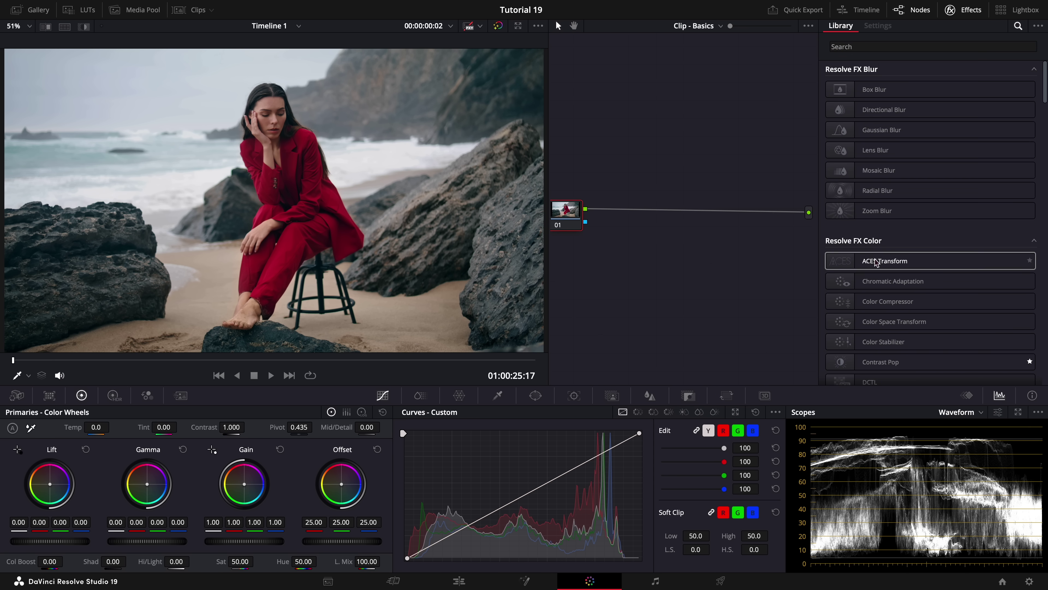
pyautogui.scroll(-1, 876, 262)
pyautogui.moveTo(877, 289); pyautogui.dragTo(564, 213)
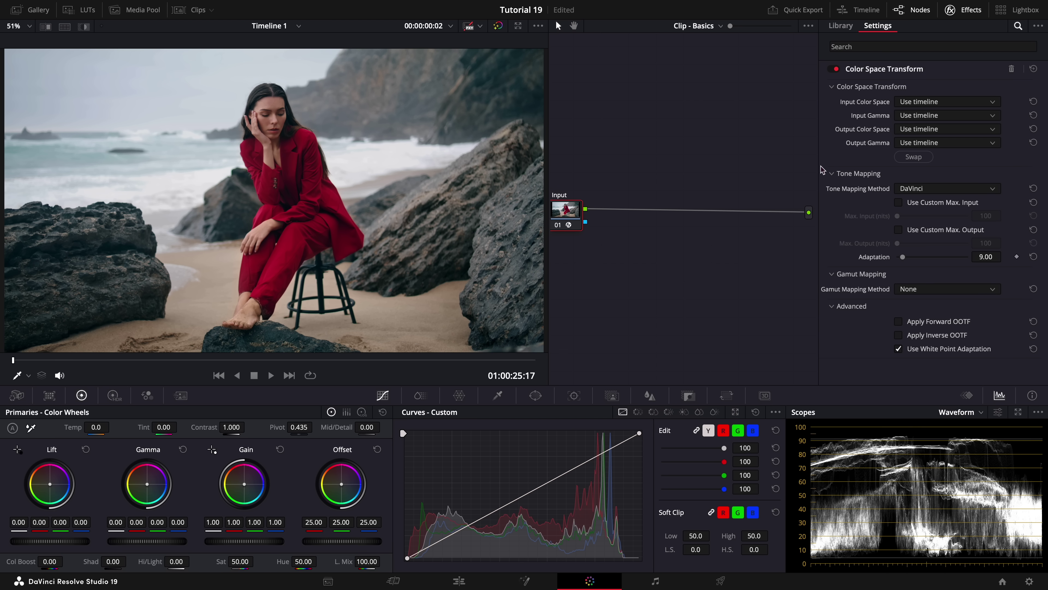
pyautogui.click(933, 102)
pyautogui.scroll(-3, 936, 162)
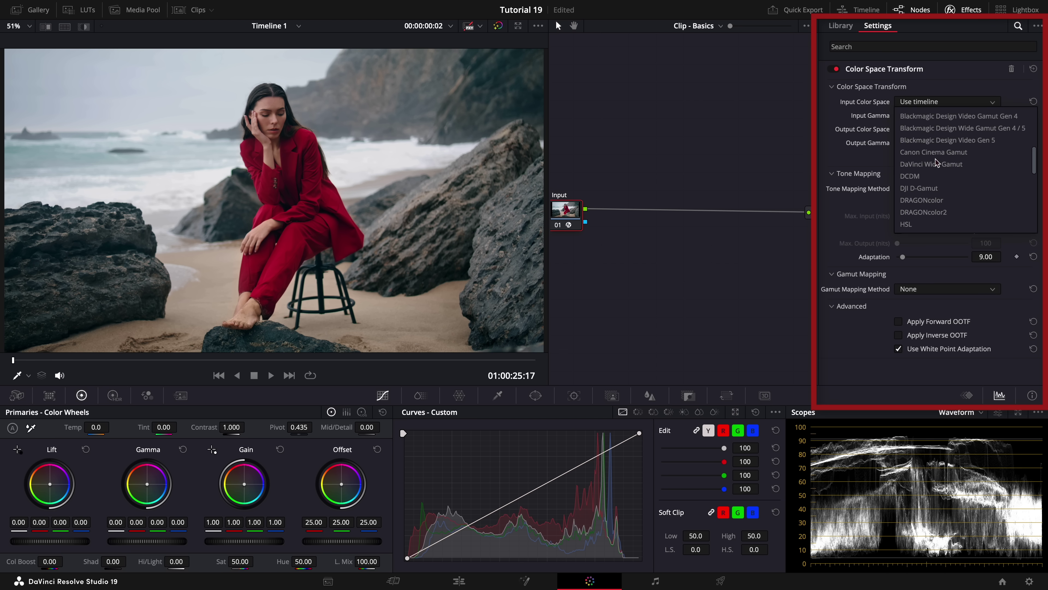
pyautogui.scroll(-4, 935, 162)
pyautogui.click(912, 176)
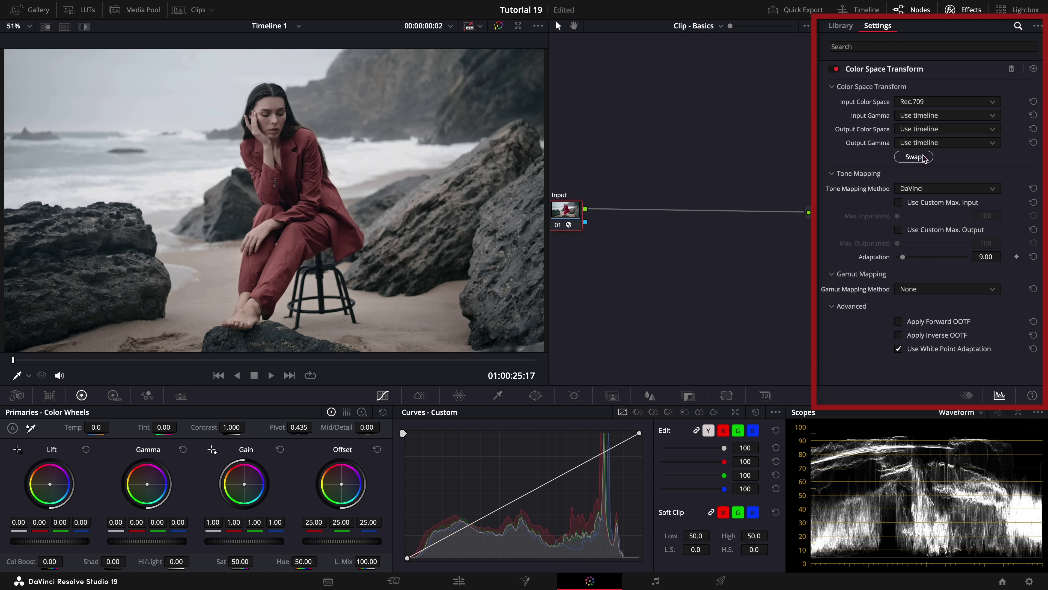
pyautogui.click(933, 116)
pyautogui.scroll(-2, 933, 205)
pyautogui.scroll(-3, 933, 204)
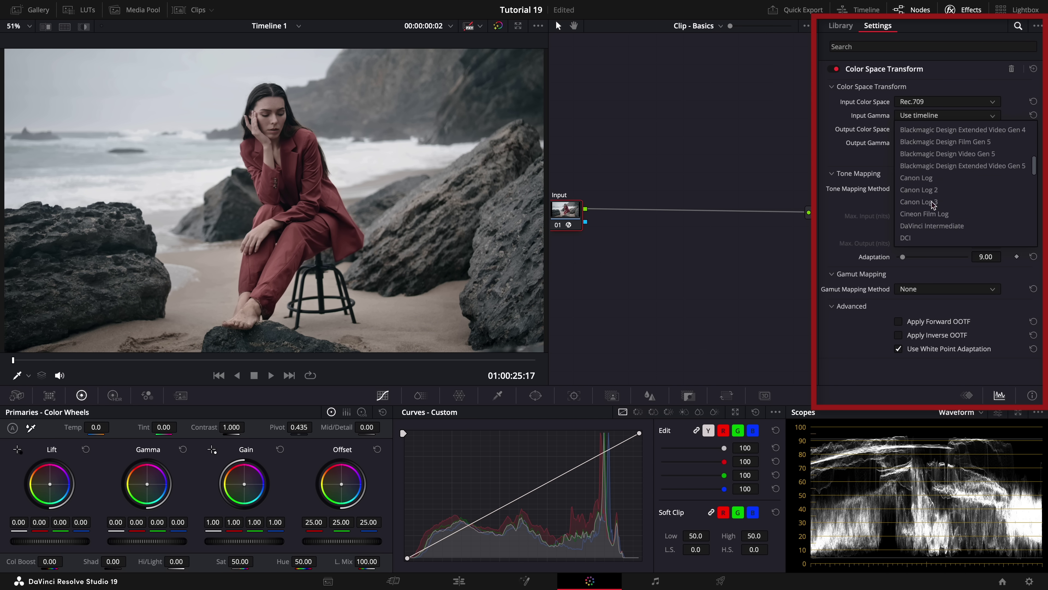
pyautogui.scroll(-3, 934, 204)
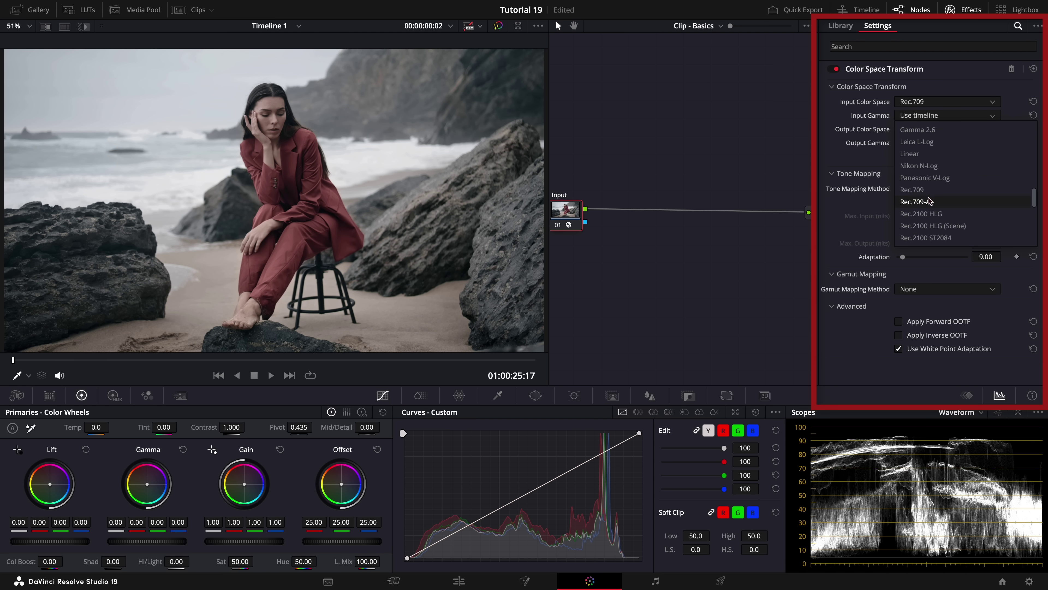
pyautogui.click(925, 190)
# Set the CST output to DaVinci Wide Gamut with DaVinci Intermediate gamma
pyautogui.click(934, 129)
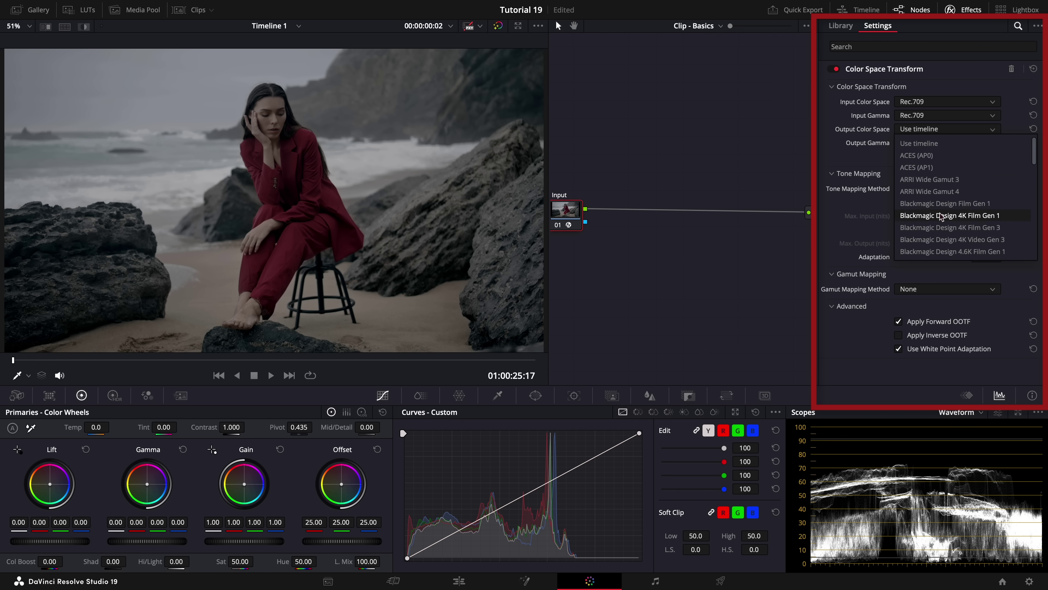
pyautogui.scroll(-5, 940, 215)
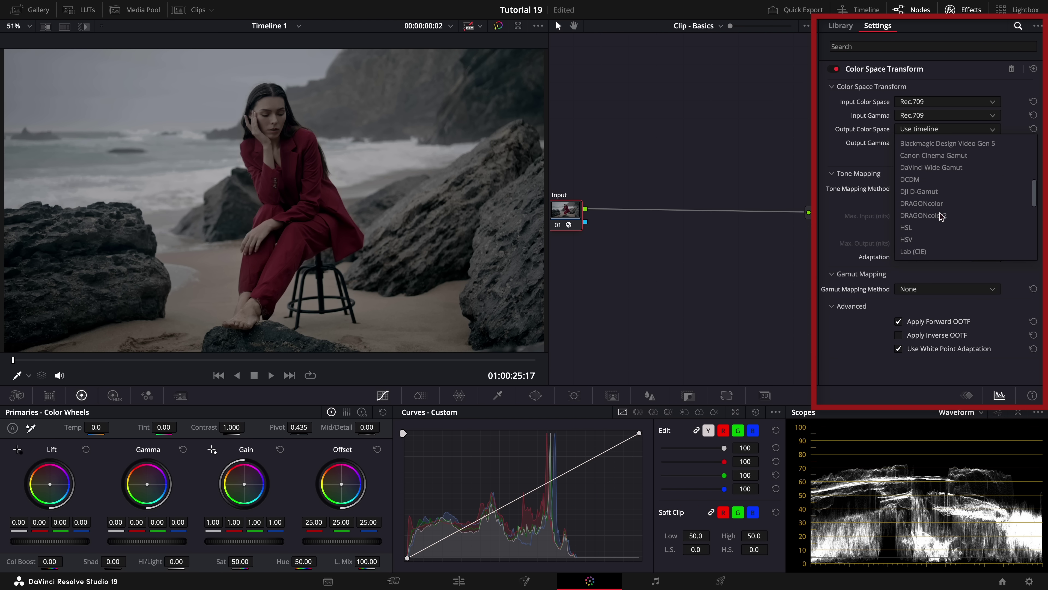
pyautogui.click(942, 167)
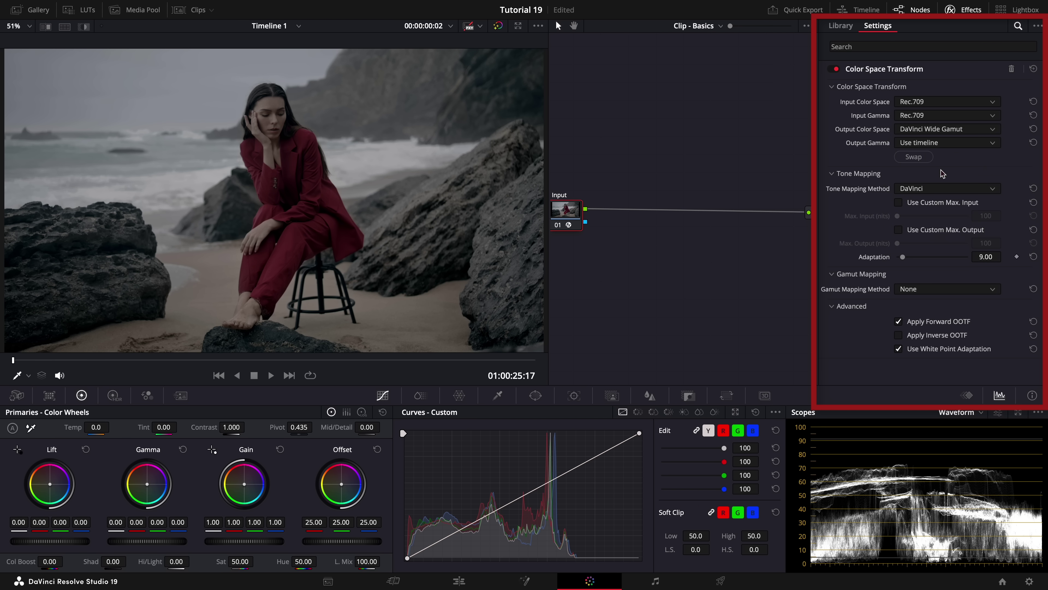
pyautogui.click(938, 144)
pyautogui.scroll(-4, 937, 245)
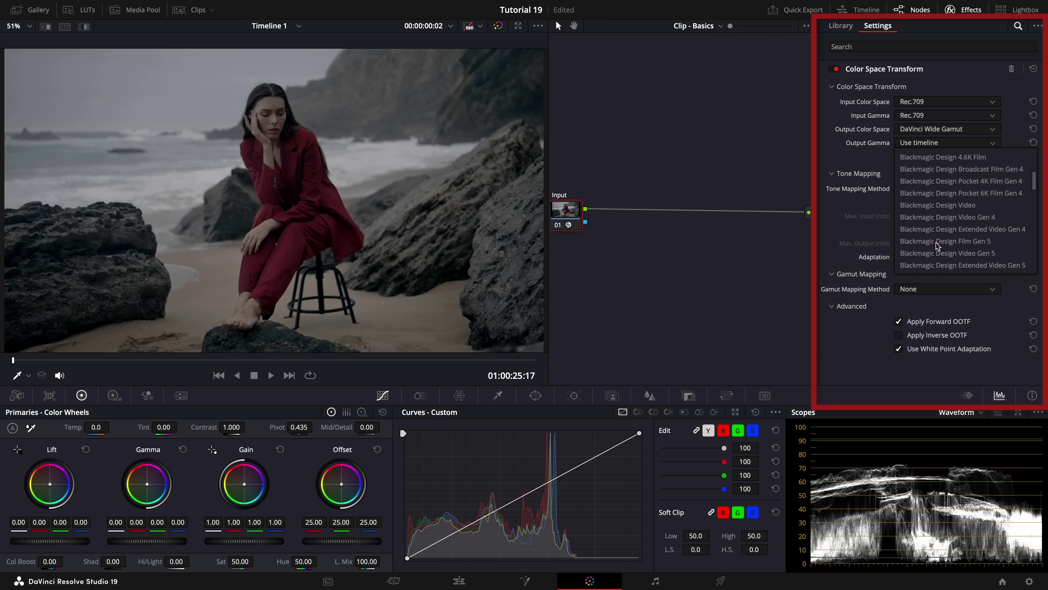
pyautogui.scroll(-2, 938, 245)
pyautogui.click(935, 230)
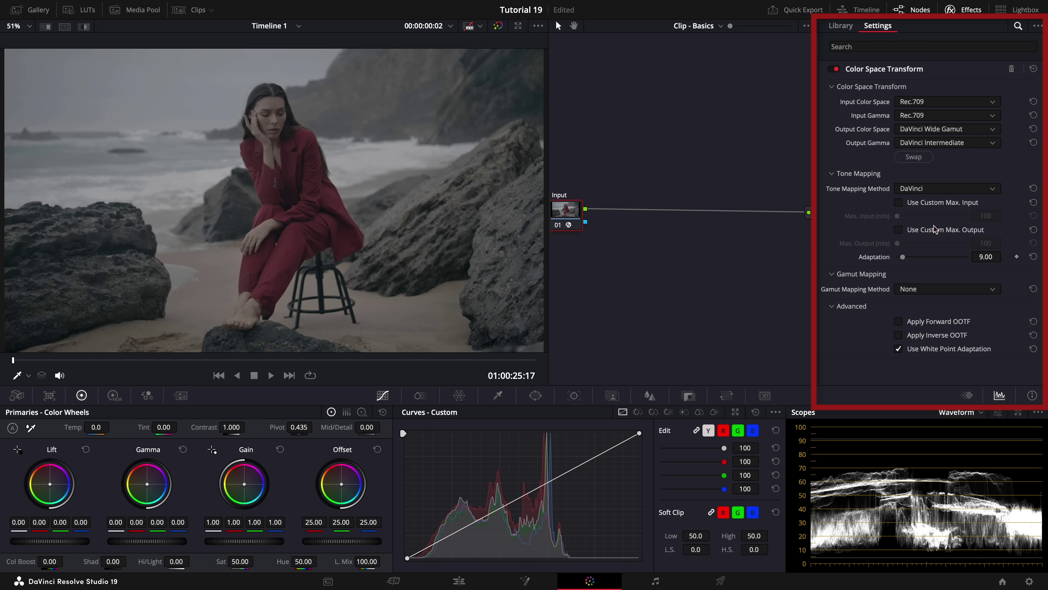
# Add serial node 02 beside the output with a CST input of DaVinci Wide Gamut/DaVinci Intermediate
pyautogui.rightClick(568, 213)
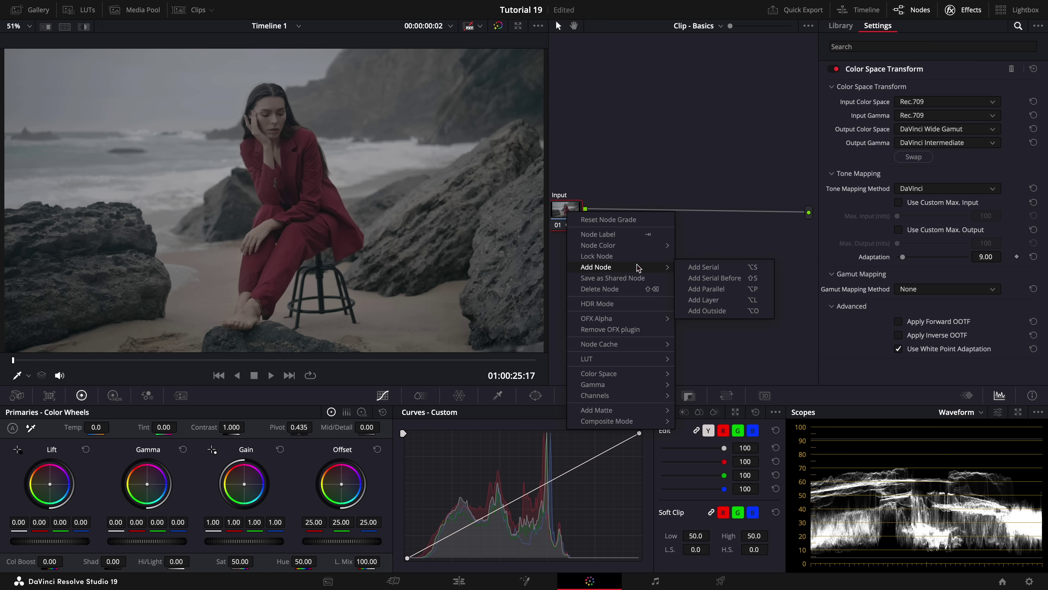
pyautogui.click(710, 268)
pyautogui.moveTo(623, 212); pyautogui.dragTo(781, 212)
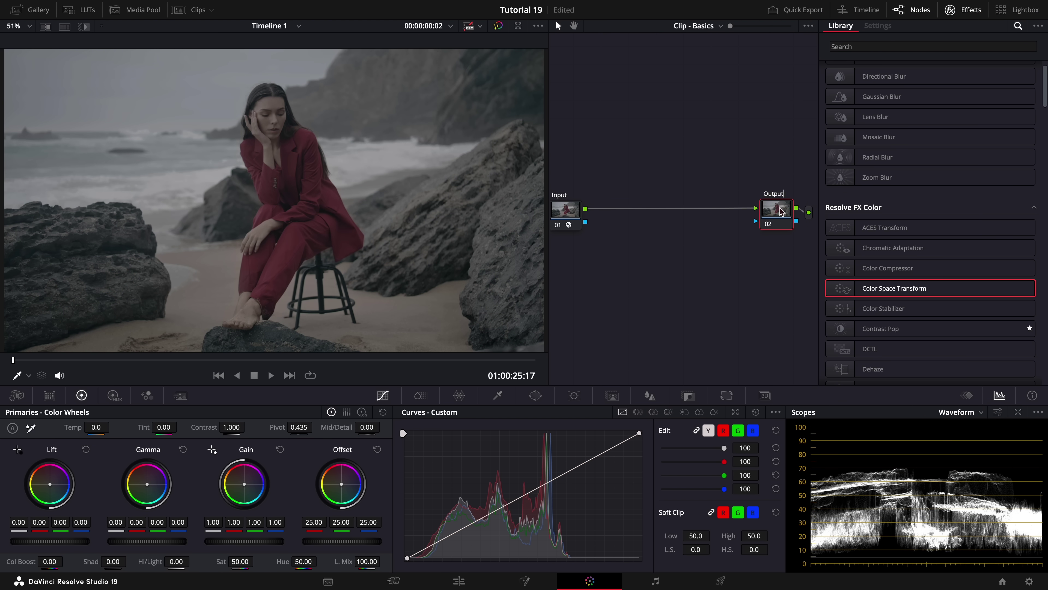
pyautogui.click(937, 102)
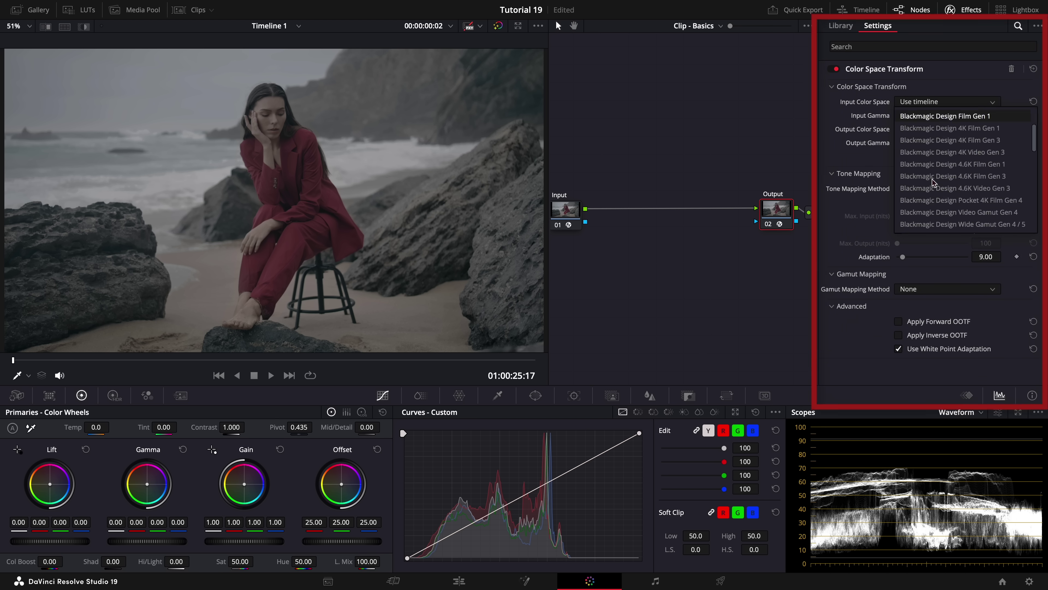
pyautogui.scroll(-5, 934, 182)
pyautogui.click(937, 186)
pyautogui.click(945, 115)
pyautogui.scroll(-3, 943, 198)
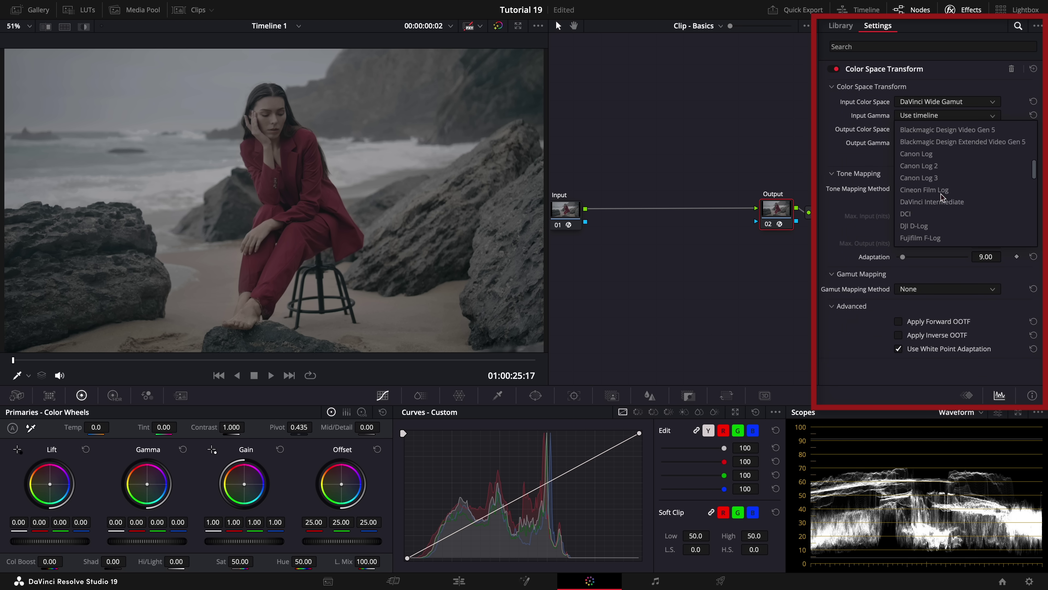
pyautogui.click(943, 201)
# Set node 02's CST output to Rec.709 with Gamma 2.4, then preview a later frame
pyautogui.click(945, 129)
pyautogui.scroll(-5, 924, 198)
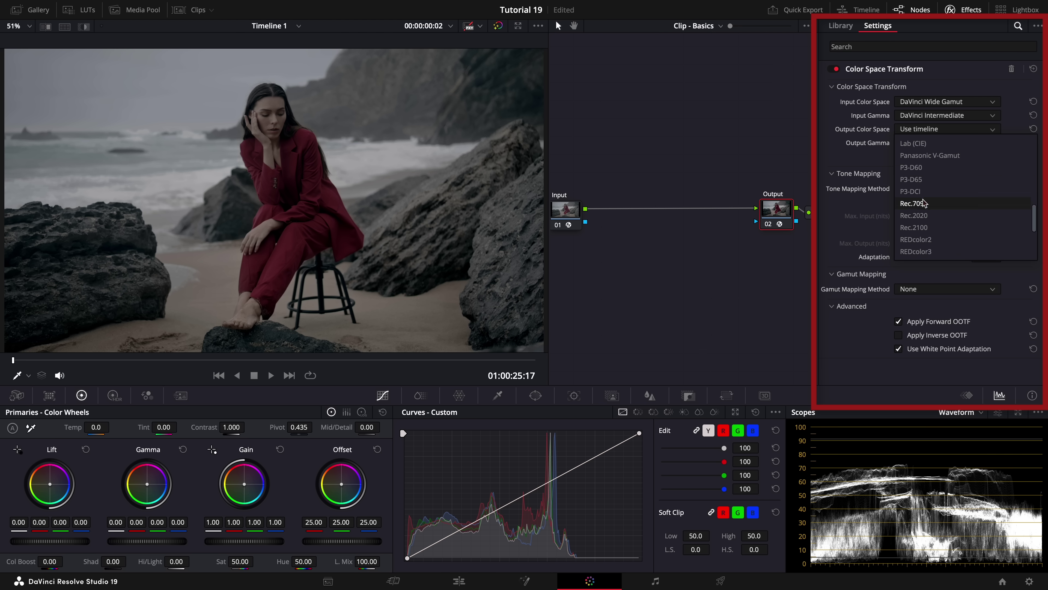
pyautogui.click(924, 202)
pyautogui.click(945, 143)
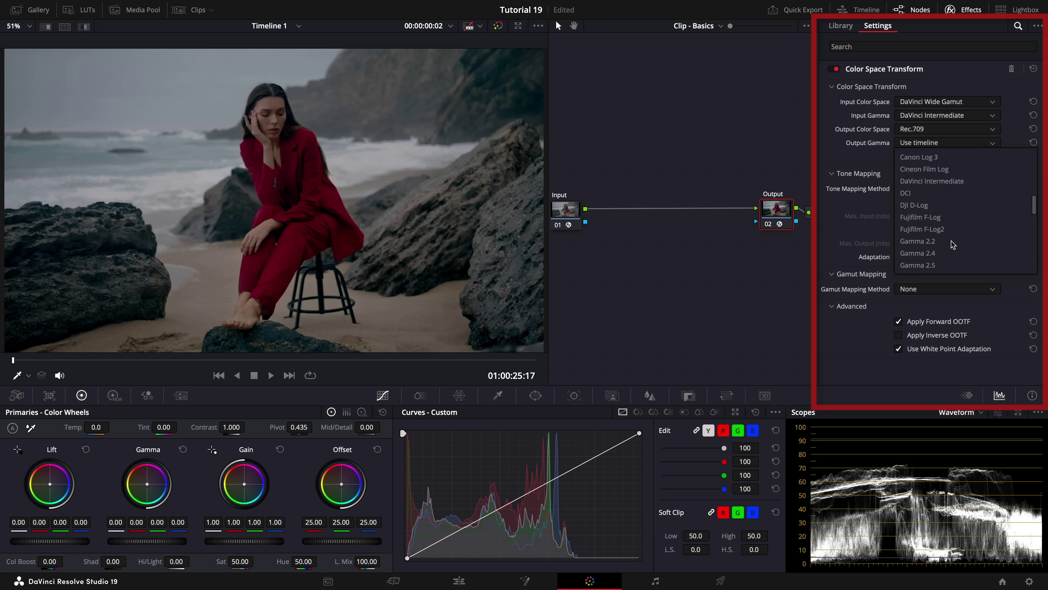
pyautogui.click(946, 253)
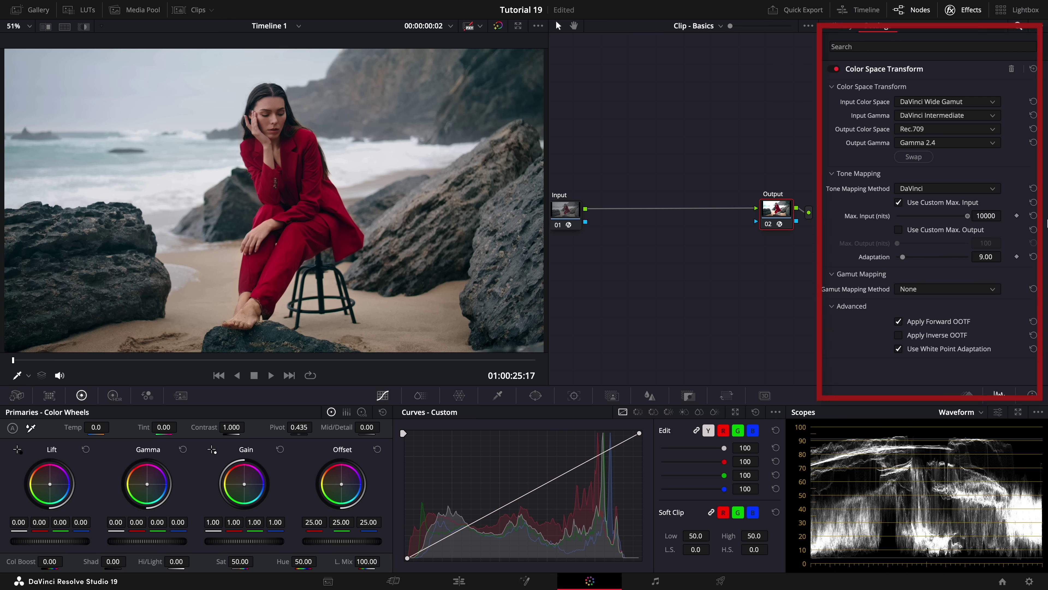
pyautogui.moveTo(15, 362); pyautogui.dragTo(128, 370)
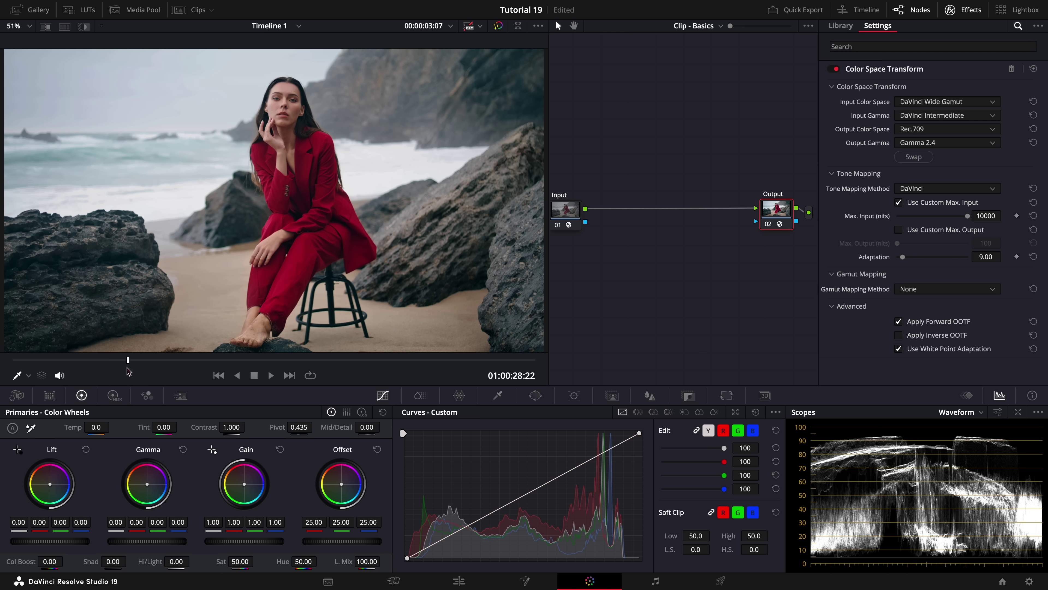
# Add three serial nodes, 03, 04 and 05, after the colour space node
pyautogui.rightClick(575, 213)
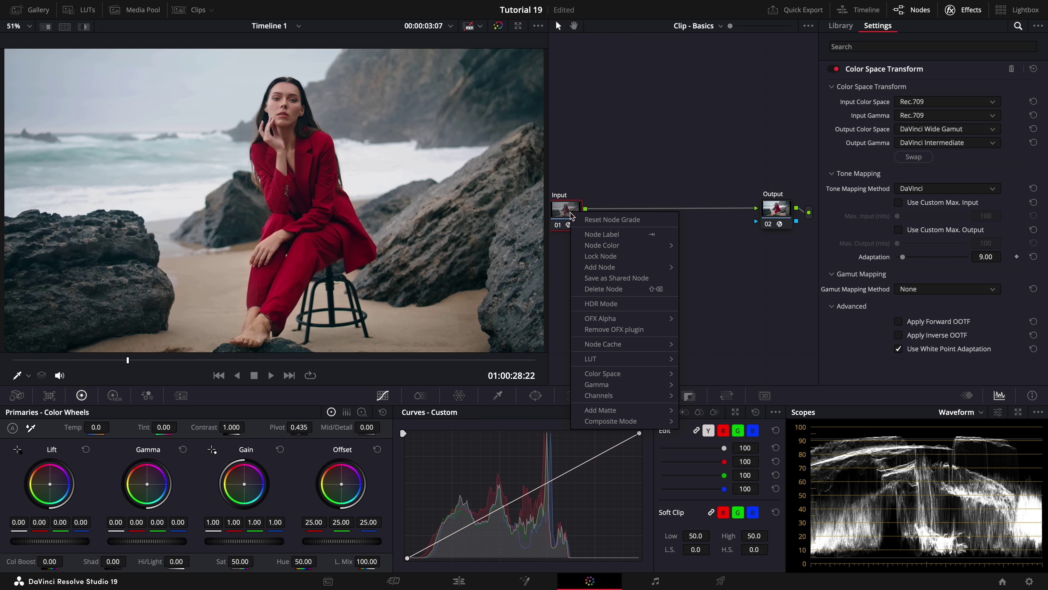
pyautogui.moveTo(594, 267)
pyautogui.click(721, 277)
pyautogui.rightClick(618, 217)
pyautogui.moveTo(637, 272)
pyautogui.click(763, 275)
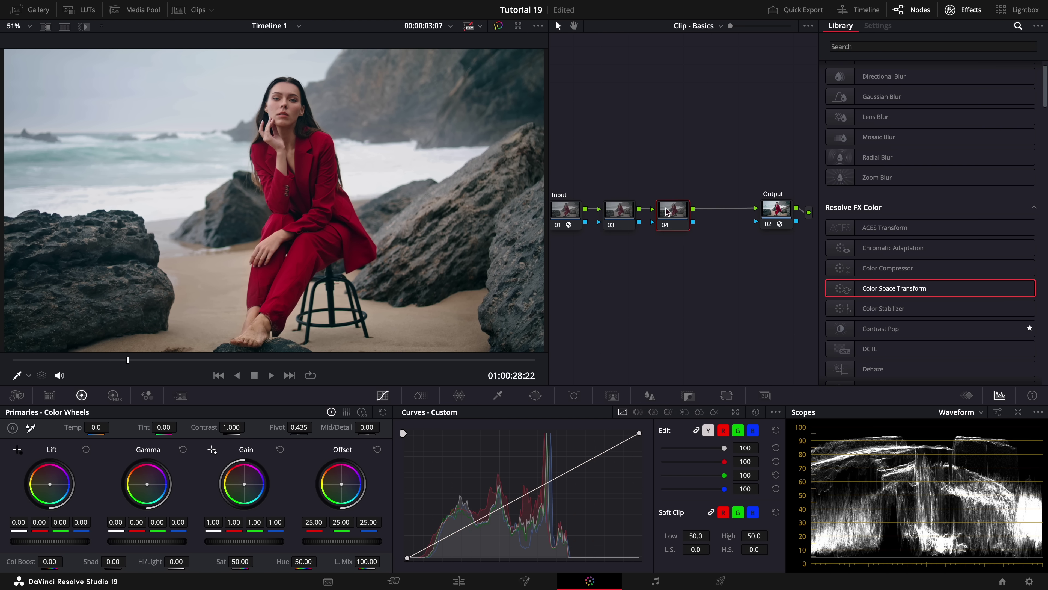
pyautogui.rightClick(671, 215)
pyautogui.moveTo(690, 269)
pyautogui.click(811, 281)
# Arrange the nodes in a top row and label node 05 Contrast and node 04 Balance
pyautogui.moveTo(727, 209); pyautogui.dragTo(728, 78)
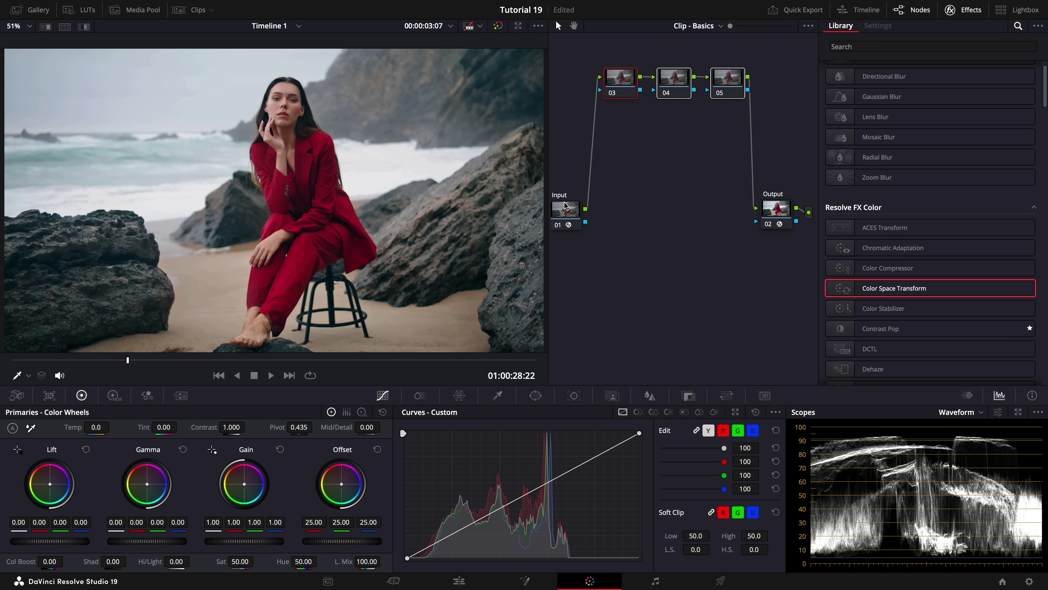
pyautogui.moveTo(565, 208); pyautogui.dragTo(571, 78)
pyautogui.click(731, 82)
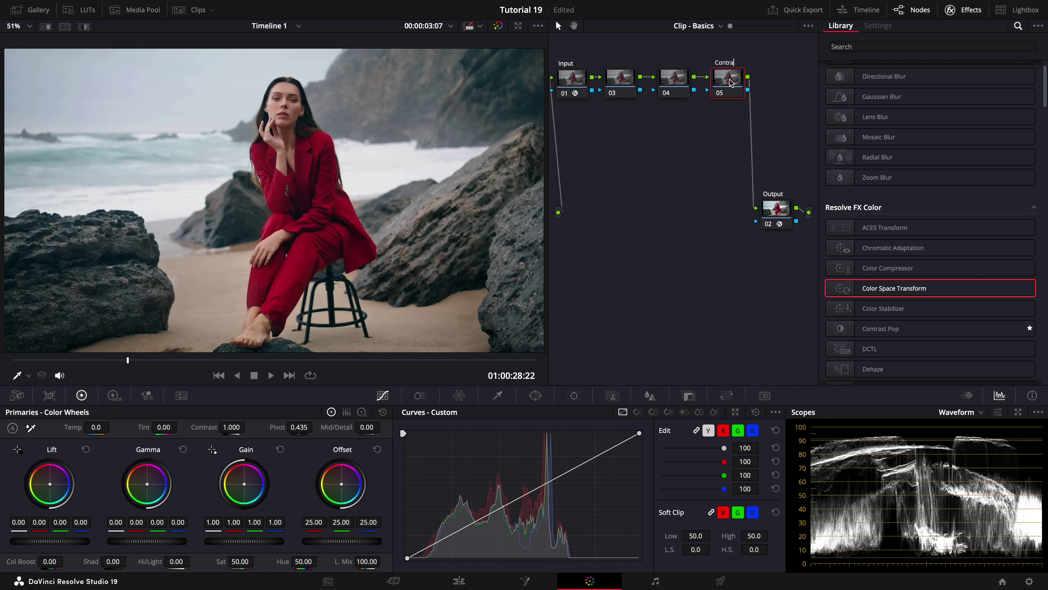
pyautogui.doubleClick(667, 82)
pyautogui.doubleClick(615, 78)
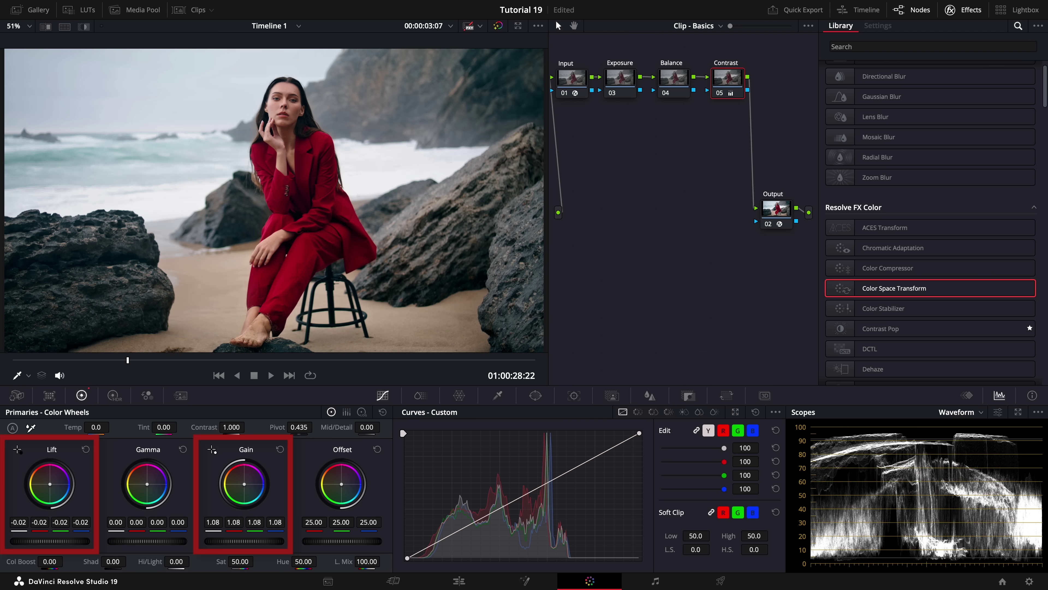
# Ease the Contrast node's Gain to 1.07, bypassing it briefly to compare
pyautogui.moveTo(243, 541); pyautogui.dragTo(233, 546)
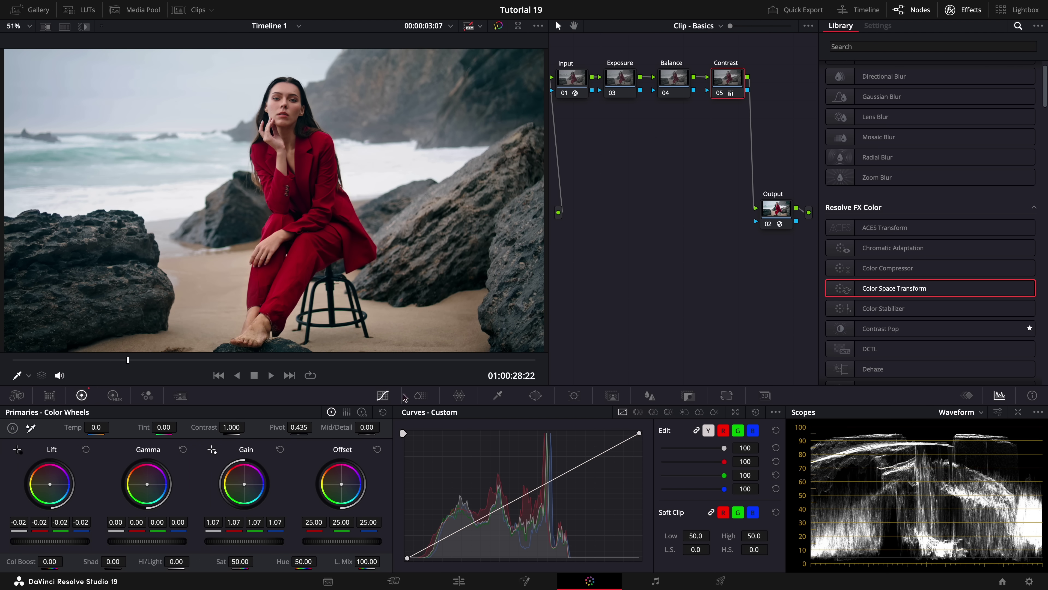
pyautogui.click(722, 93)
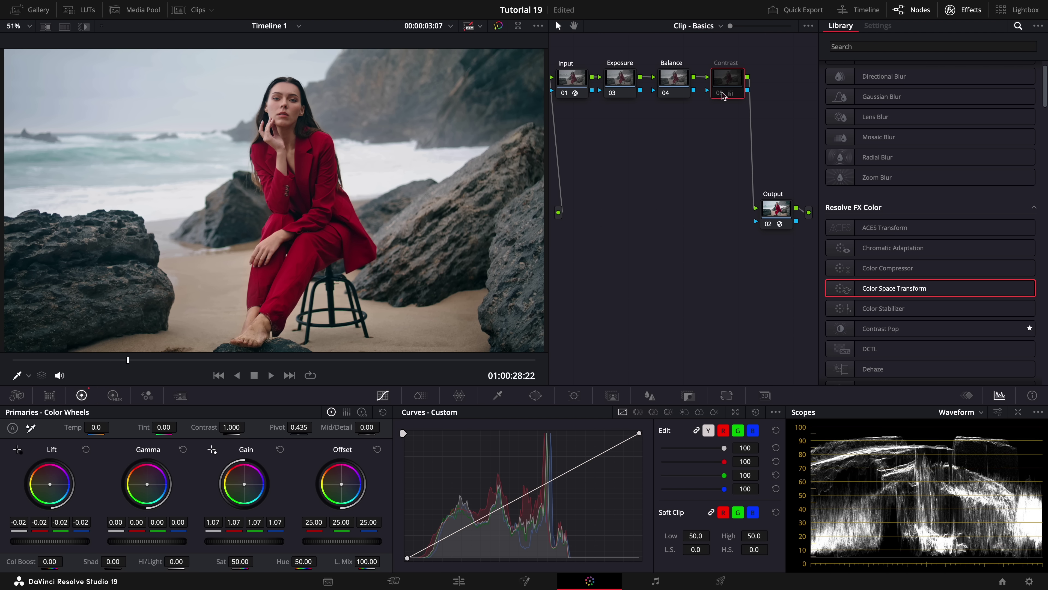
pyautogui.click(721, 94)
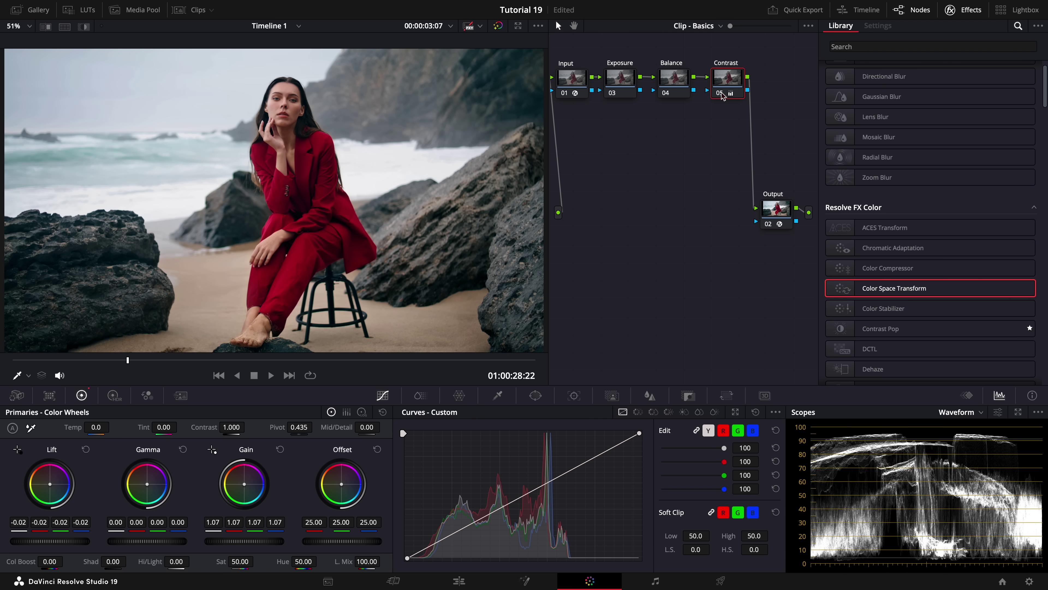
# Darken the Exposure node with an HDR Global exposure of -0.66
pyautogui.click(622, 75)
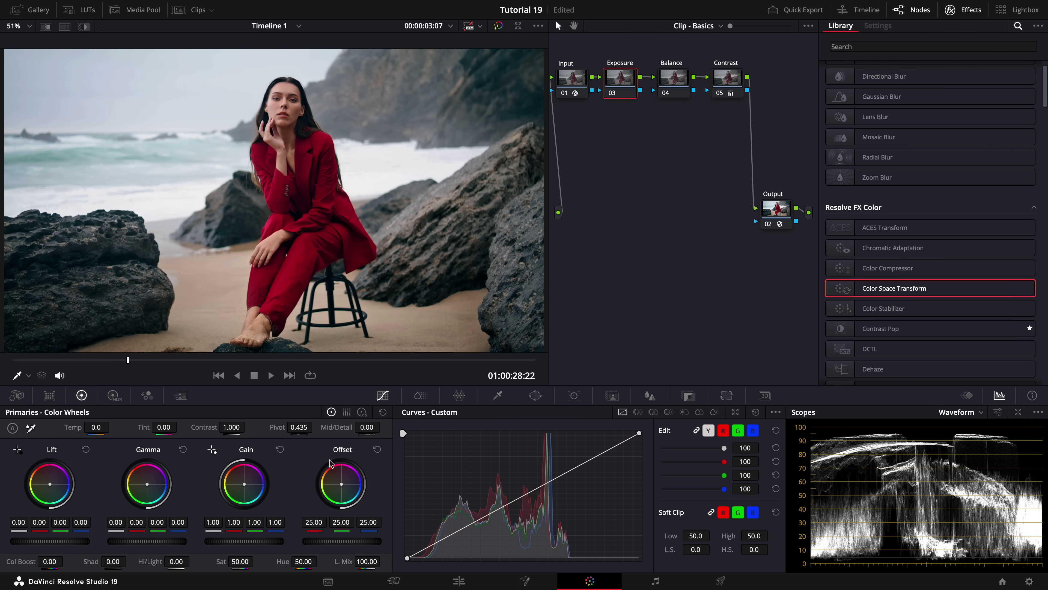
pyautogui.click(122, 398)
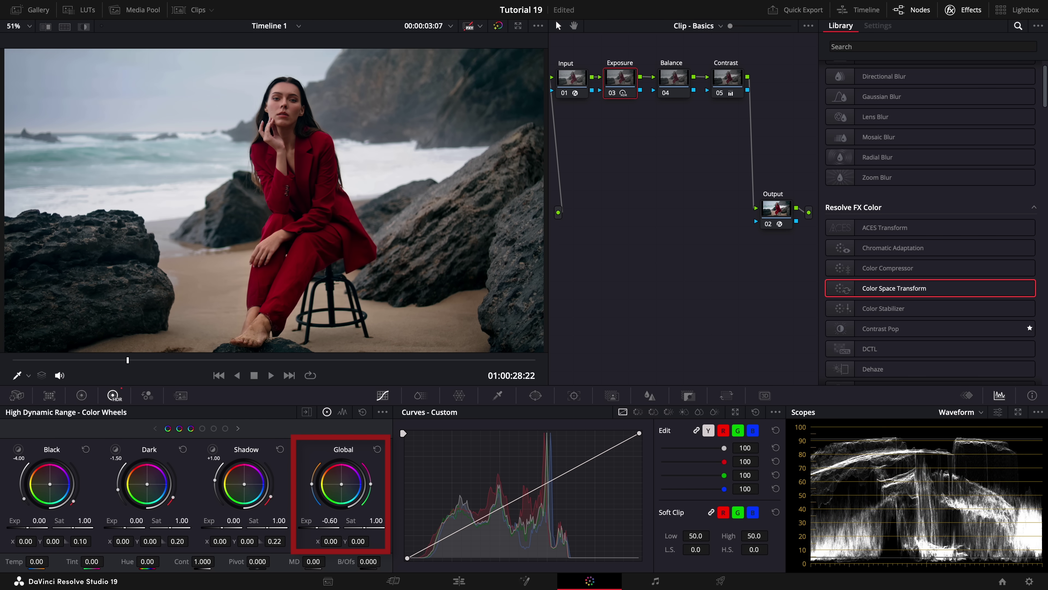
pyautogui.moveTo(322, 528); pyautogui.dragTo(320, 527)
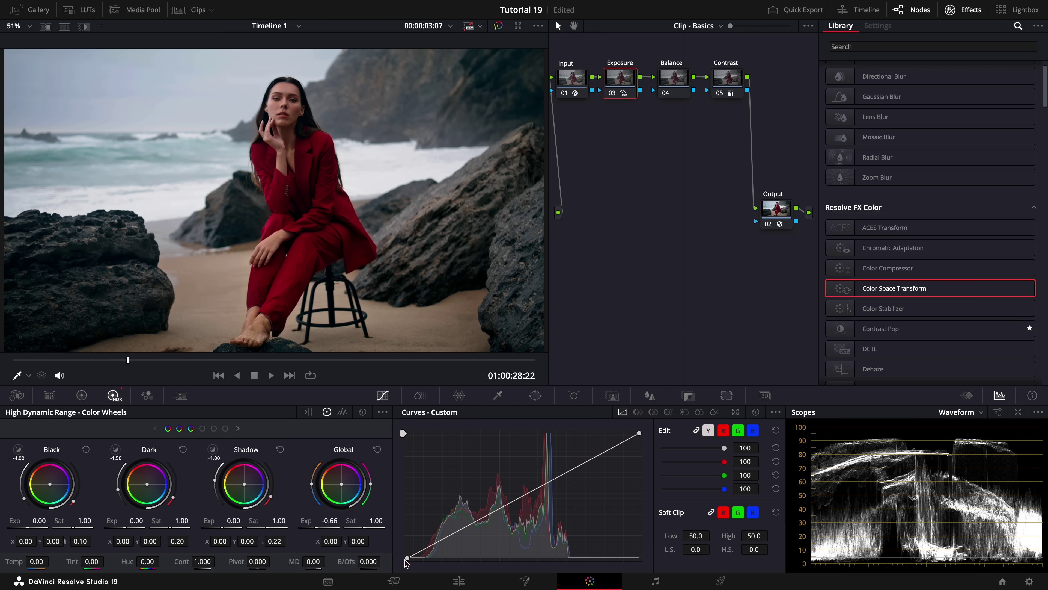
# On the Contrast node, sample the face onto the curve, lift the black point, then disable nodes with Ctrl+D
pyautogui.click(728, 86)
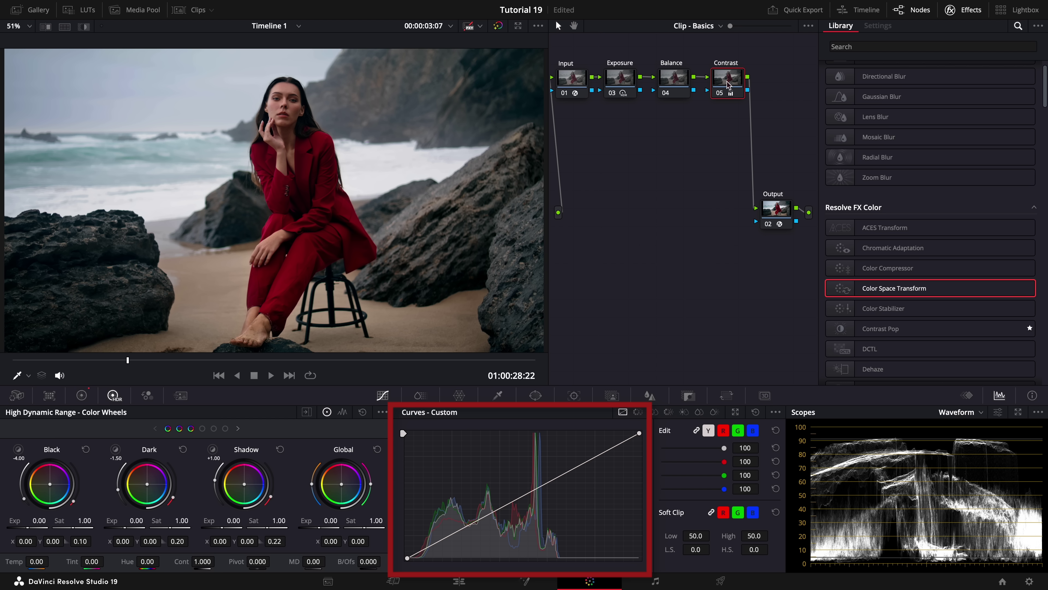
pyautogui.click(290, 106)
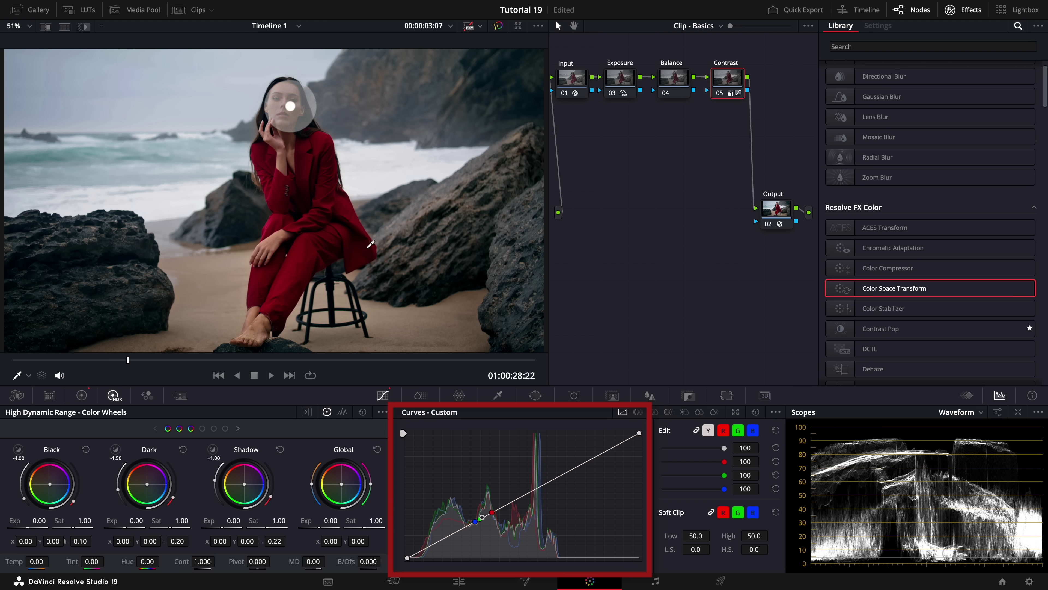
pyautogui.moveTo(408, 559); pyautogui.dragTo(407, 555)
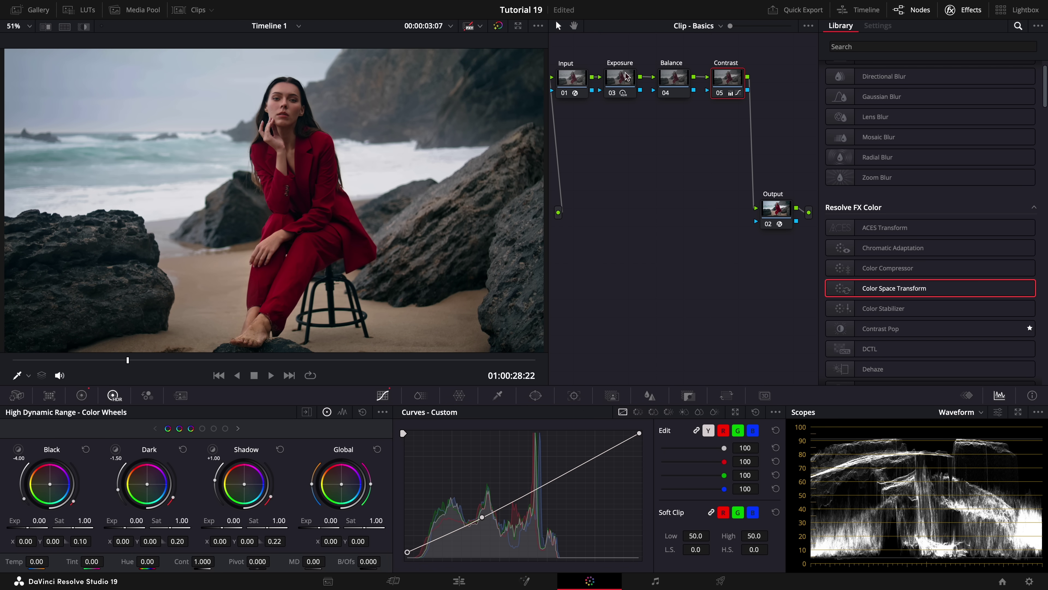
pyautogui.hotkey('ctrl', 'd')
pyautogui.hotkey('ctrl', 'd')
pyautogui.hotkey('ctrl', 'd')
pyautogui.hotkey('ctrl', 'd')
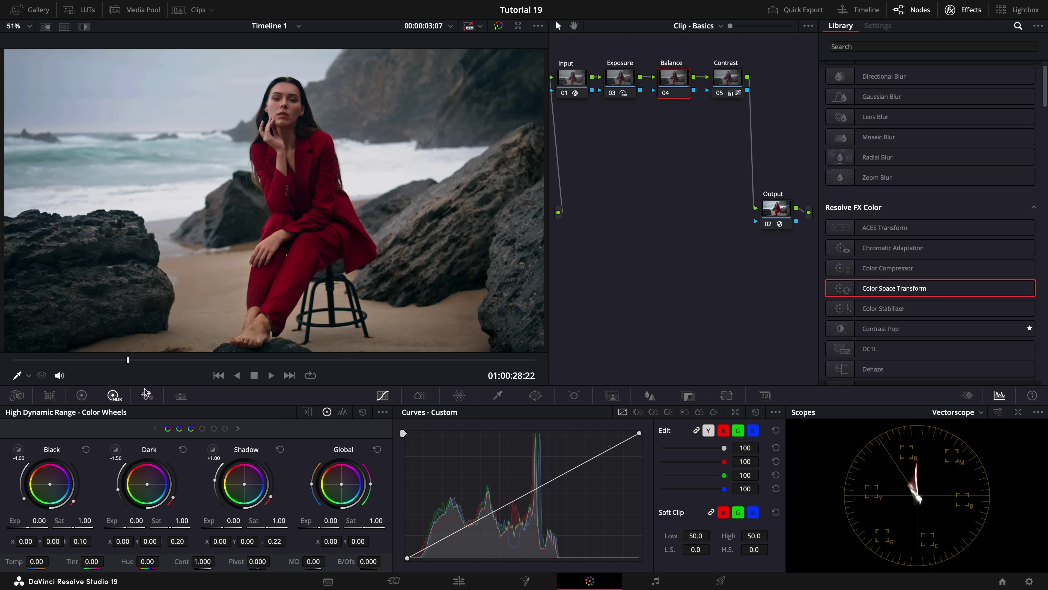
# Set the Balance node's Lift blue to 0.03 and Gamma blue to -0.03, toggling it to compare
pyautogui.click(81, 396)
pyautogui.moveTo(82, 528); pyautogui.dragTo(40, 522)
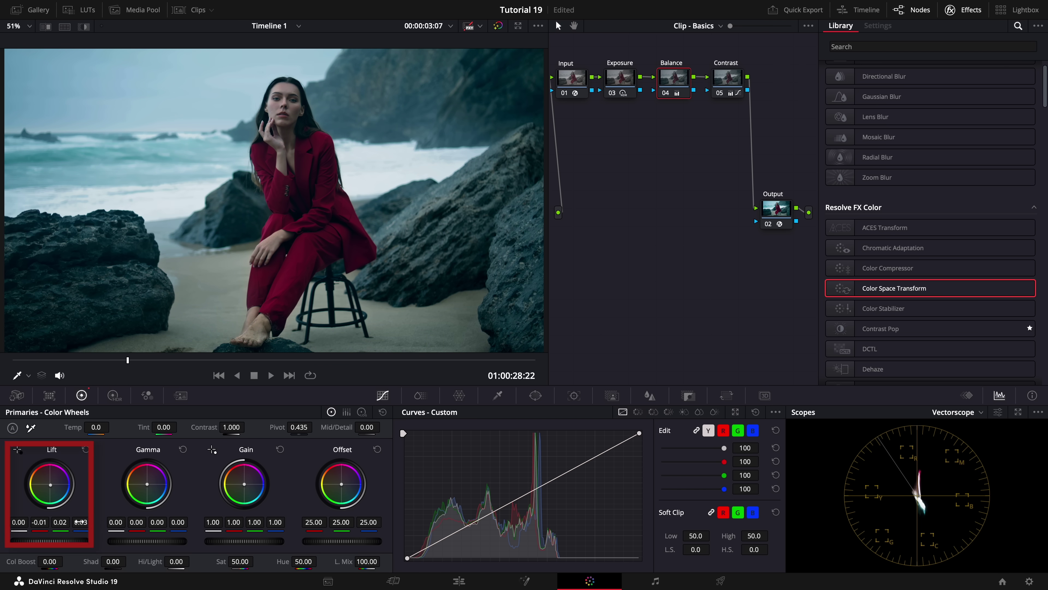
pyautogui.moveTo(182, 523); pyautogui.dragTo(139, 524)
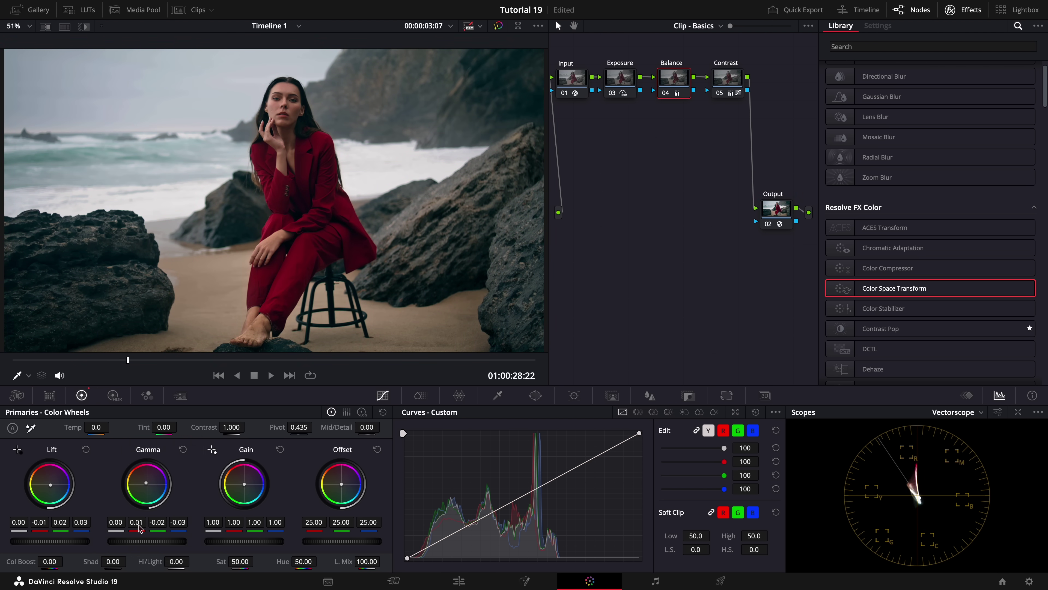
pyautogui.click(666, 95)
pyautogui.click(666, 95)
pyautogui.click(666, 95)
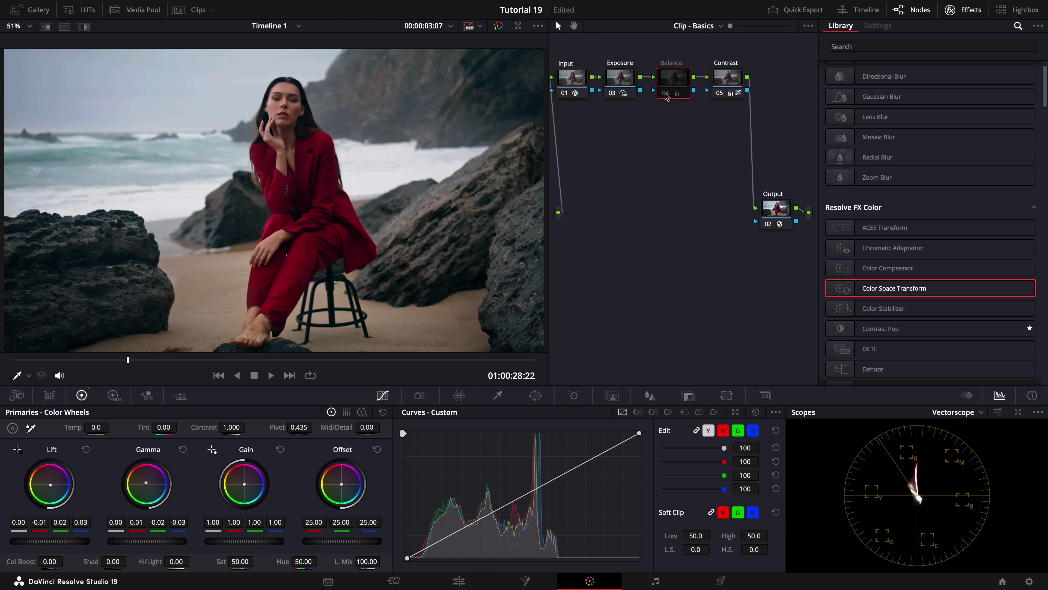
pyautogui.click(666, 95)
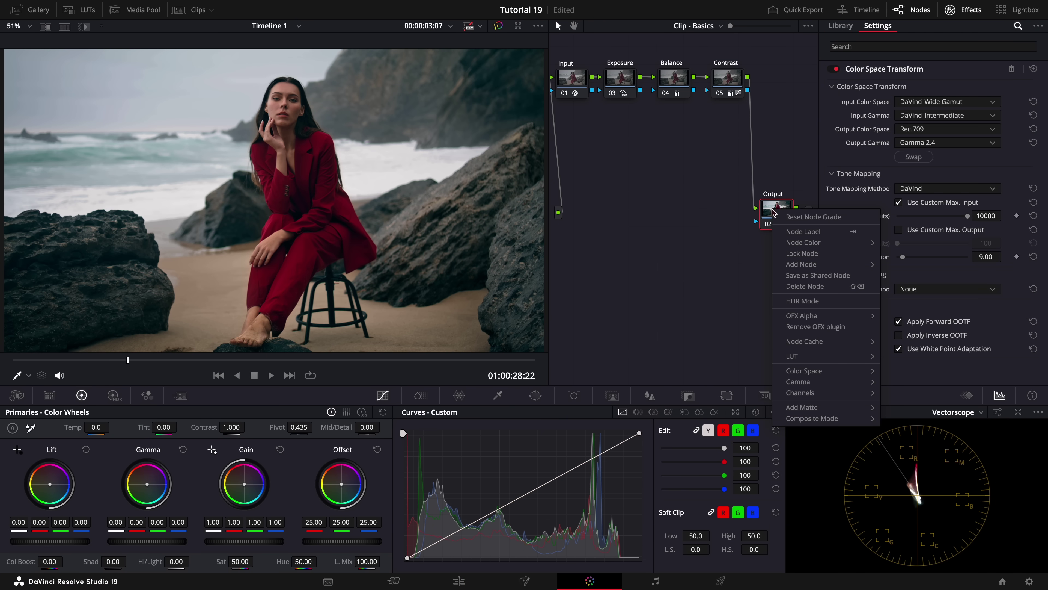
# Insert node 06 before the output and label it 'Film Look'
pyautogui.moveTo(840, 266)
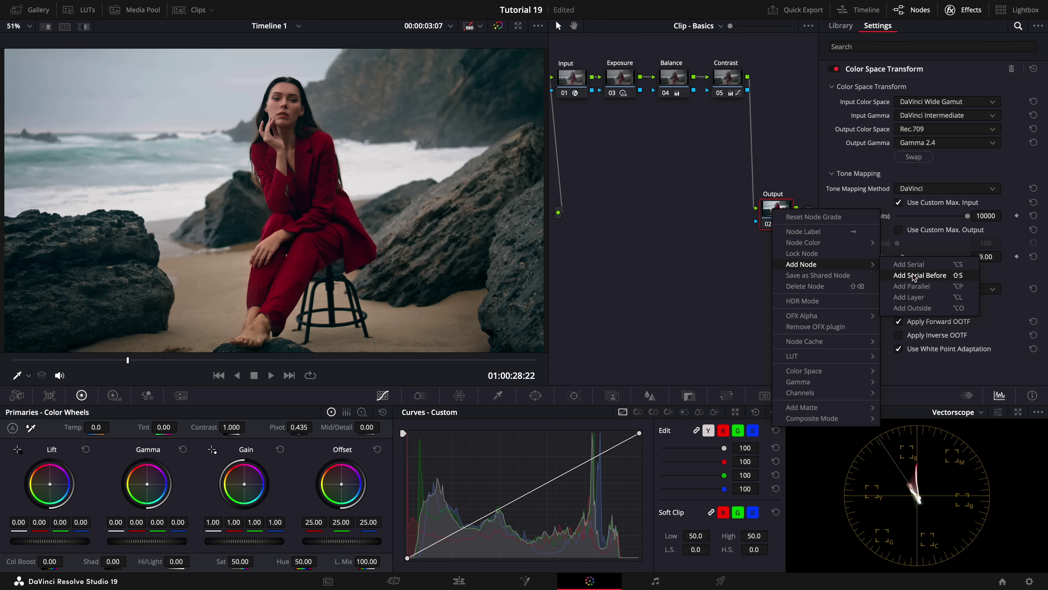
pyautogui.click(920, 275)
pyautogui.moveTo(679, 189); pyautogui.dragTo(687, 186)
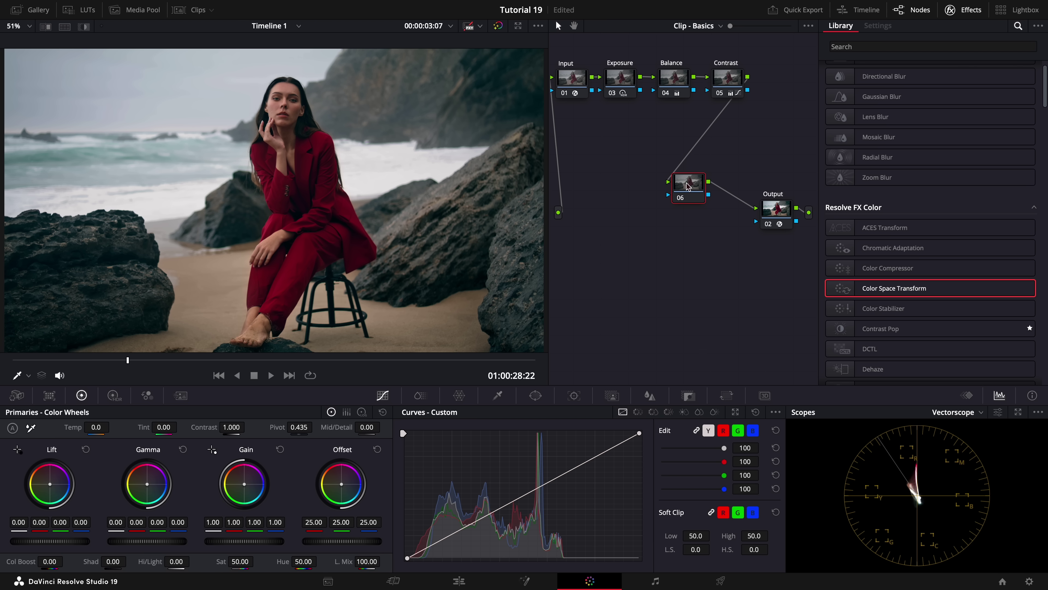
pyautogui.write('Film Look')
pyautogui.press('Return')
# Apply Film Look Creator from the Clean Slate preset with the Rochester core look and blend 0.450
pyautogui.click(864, 47)
pyautogui.write('Film Look')
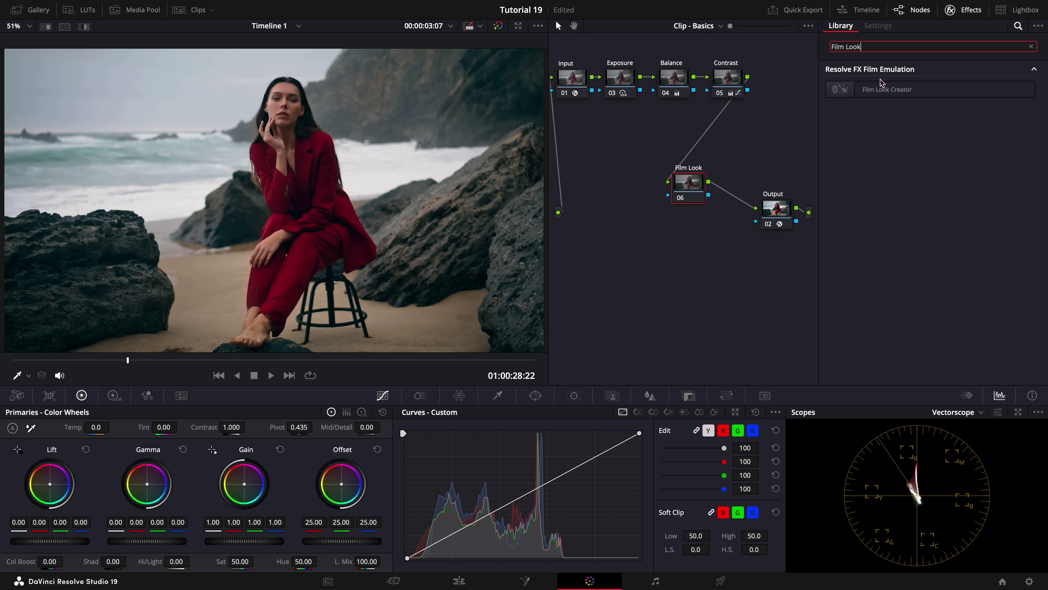
pyautogui.moveTo(883, 88); pyautogui.dragTo(693, 165)
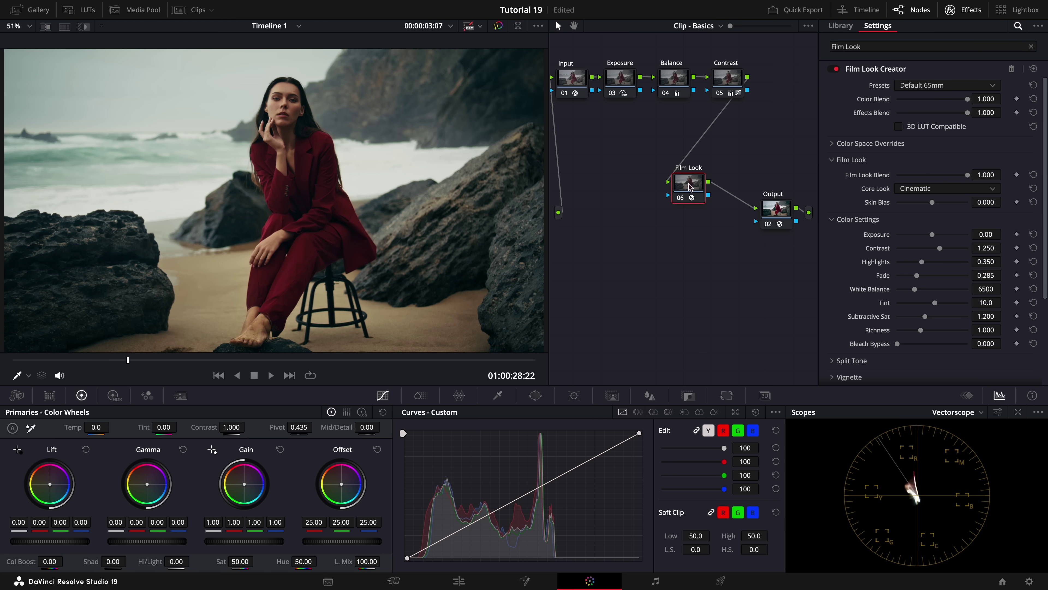
pyautogui.click(935, 86)
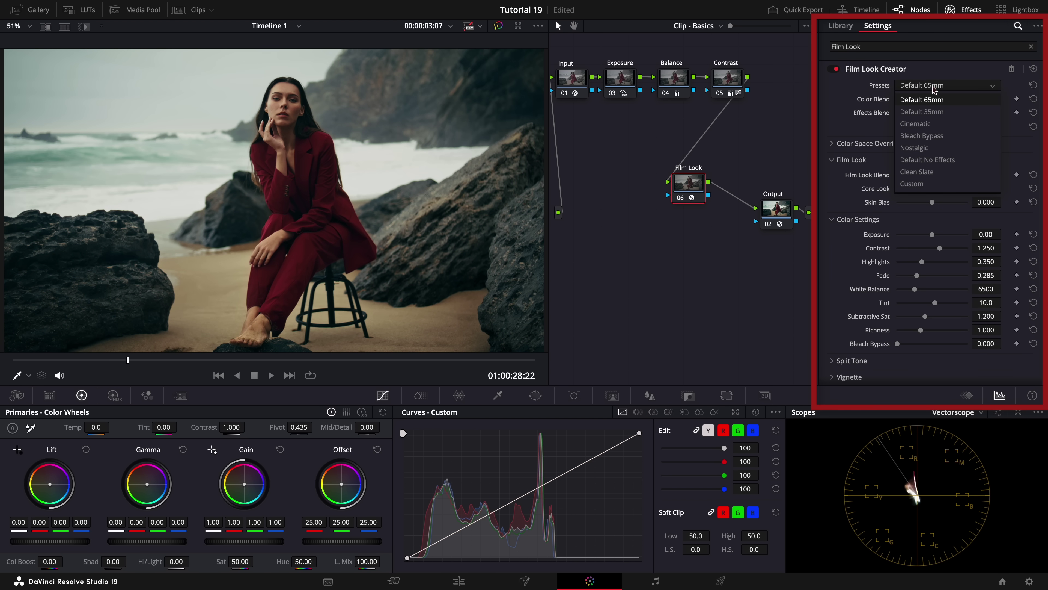
pyautogui.click(919, 172)
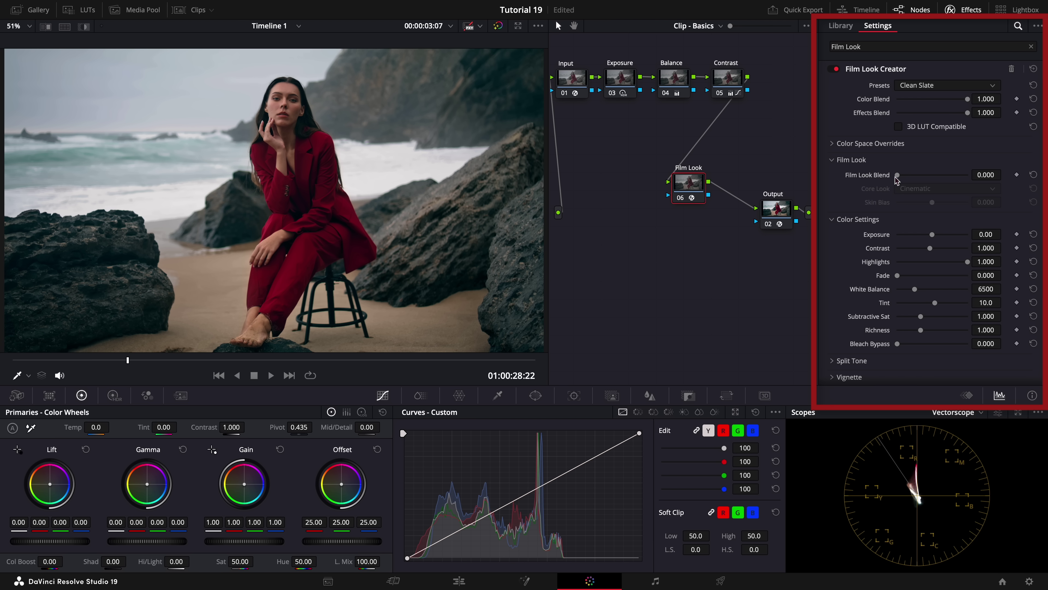
pyautogui.moveTo(897, 177); pyautogui.dragTo(914, 178)
pyautogui.click(922, 190)
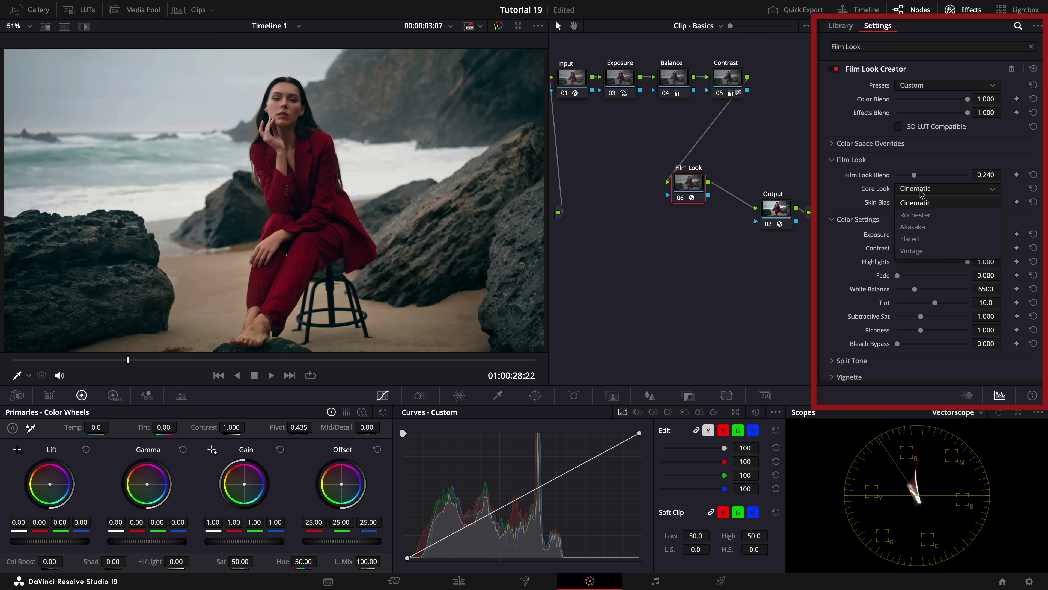
pyautogui.click(922, 216)
pyautogui.moveTo(914, 175); pyautogui.dragTo(917, 202)
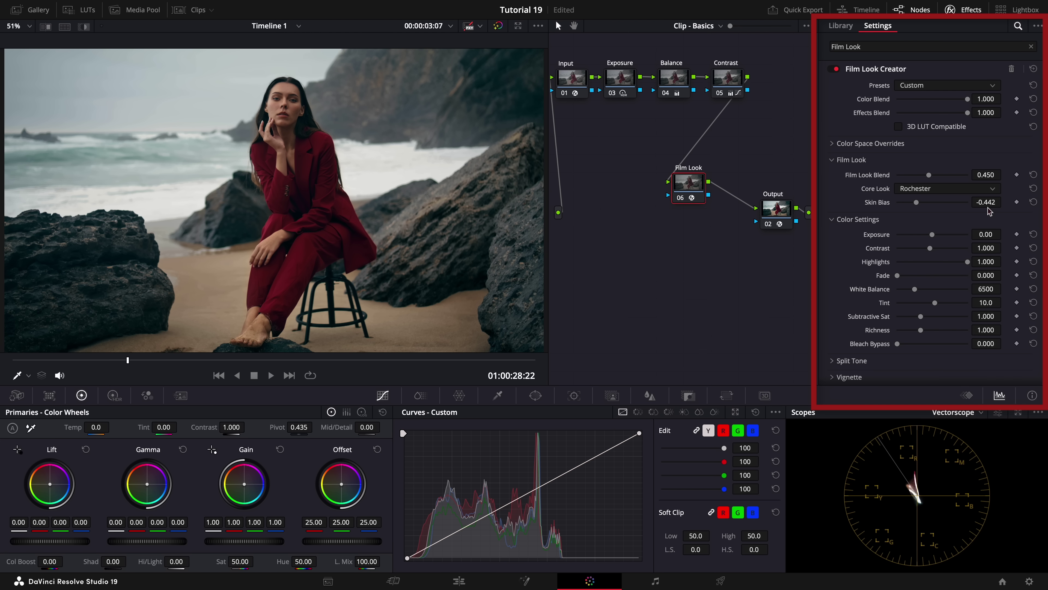
# Enable split toning at hue 114.4, with fade 0.124 and bleach bypass 0.100
pyautogui.scroll(-3, 949, 248)
pyautogui.click(838, 303)
pyautogui.click(898, 318)
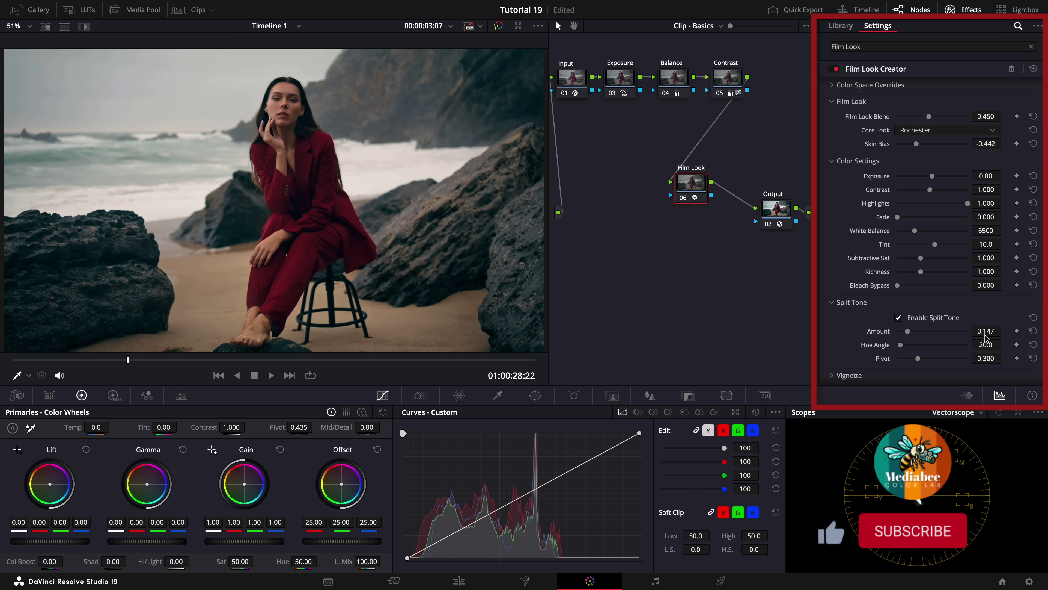
pyautogui.moveTo(900, 344); pyautogui.dragTo(924, 348)
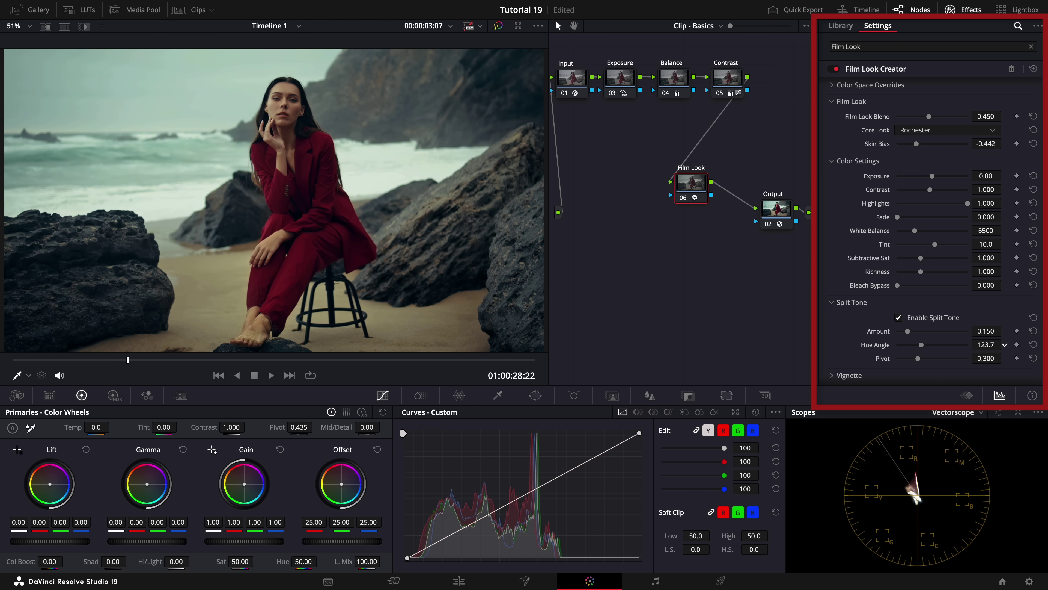
pyautogui.moveTo(1005, 345); pyautogui.dragTo(990, 348)
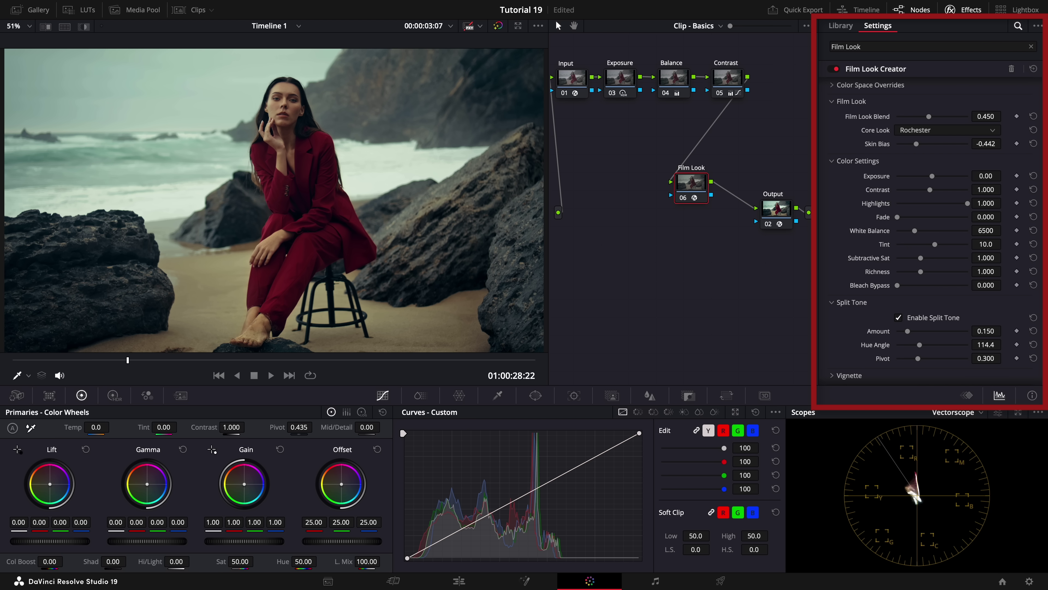
pyautogui.moveTo(1005, 215); pyautogui.dragTo(1005, 244)
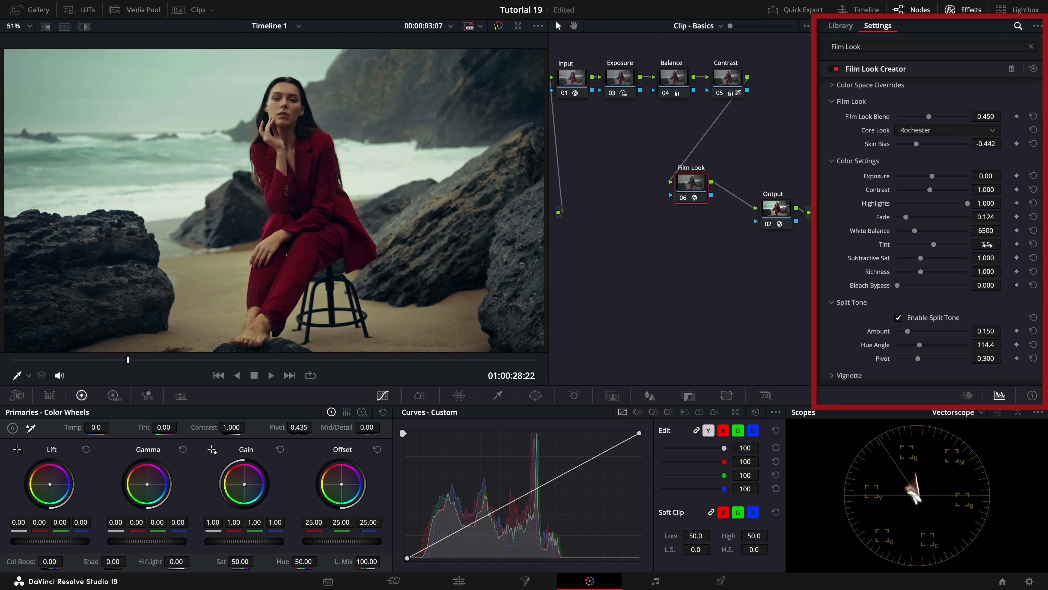
pyautogui.moveTo(1005, 285); pyautogui.dragTo(1005, 284)
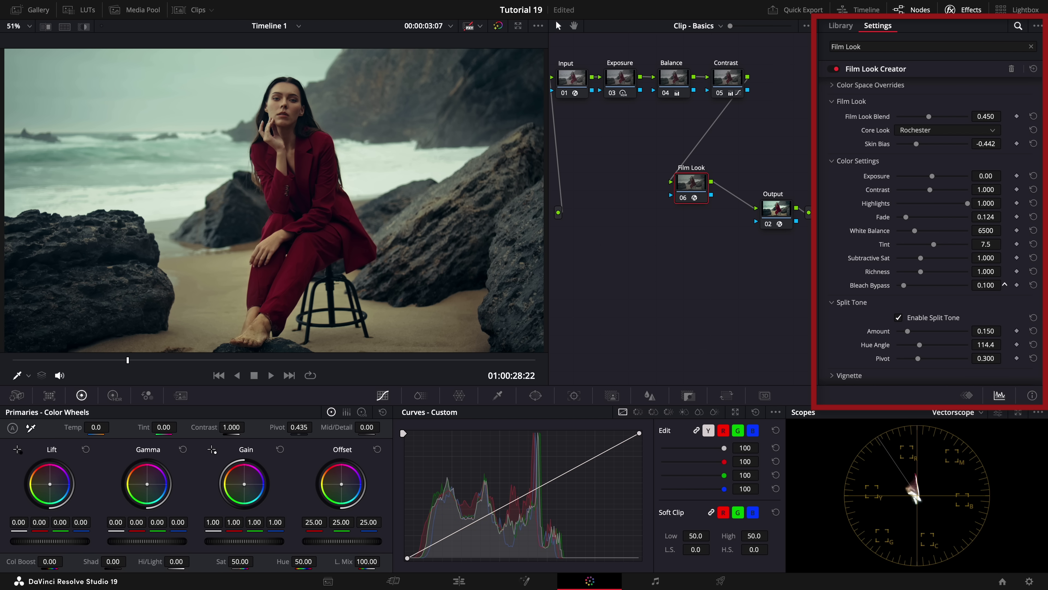
# Enable bloom at amount 0.690, then bypass the Film Look node twice to compare
pyautogui.scroll(-3, 860, 328)
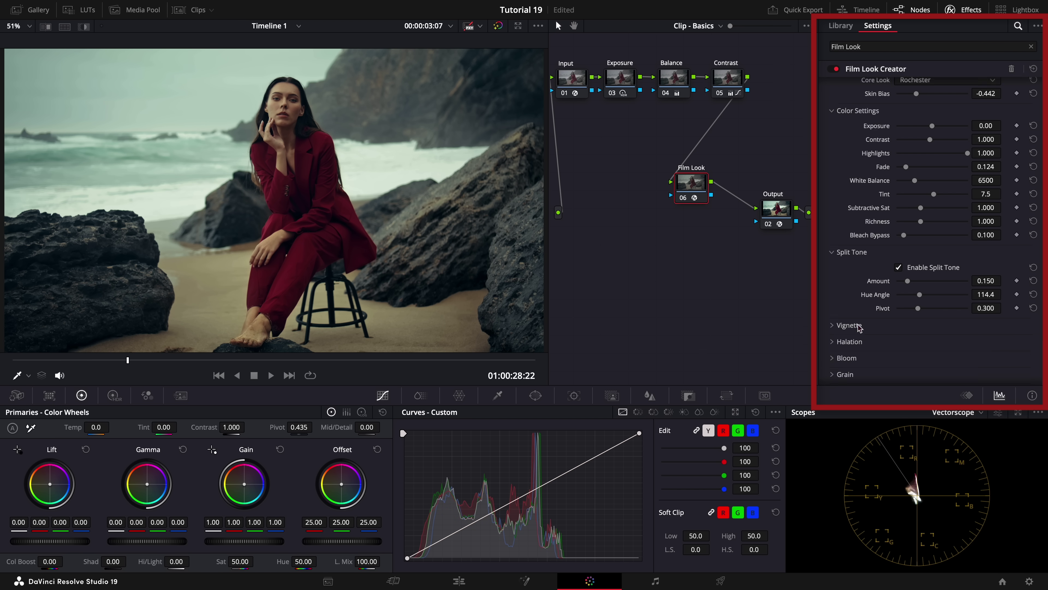
pyautogui.scroll(-3, 860, 327)
pyautogui.click(845, 292)
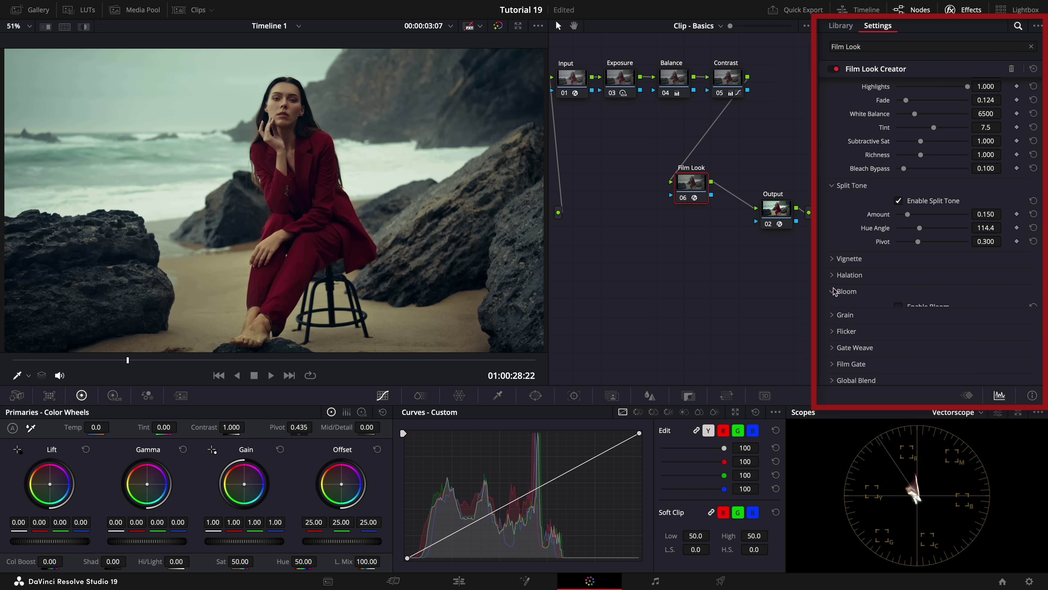
pyautogui.click(898, 306)
pyautogui.moveTo(932, 320); pyautogui.dragTo(947, 323)
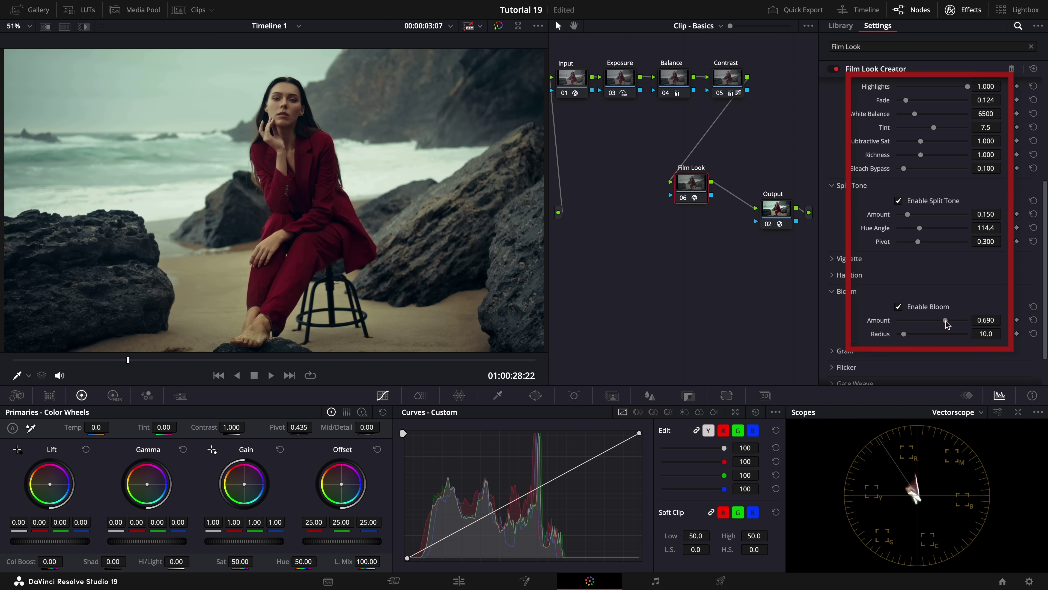
pyautogui.click(684, 198)
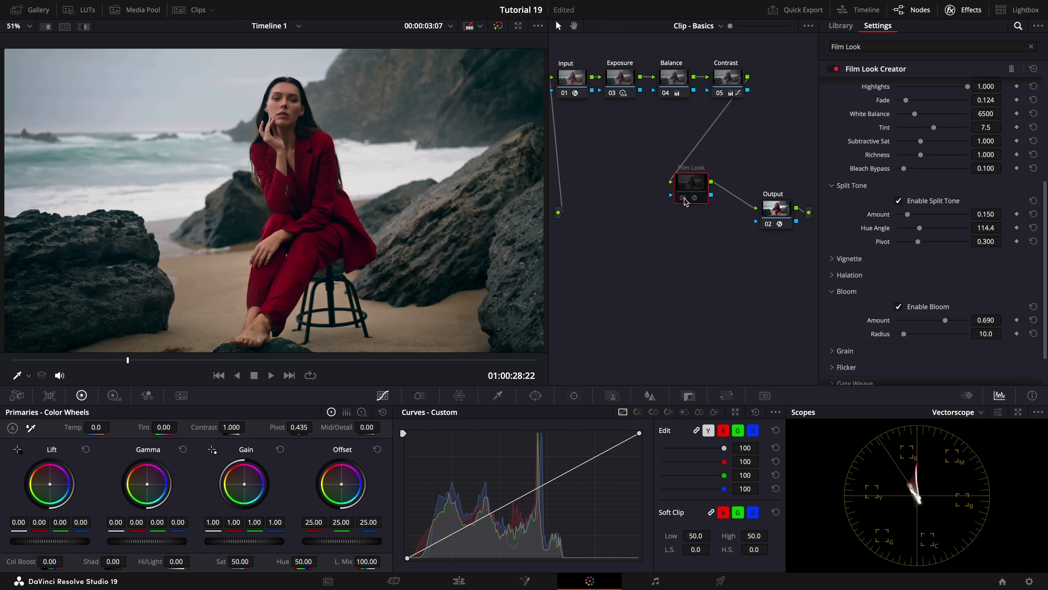
pyautogui.click(684, 198)
pyautogui.click(684, 198)
pyautogui.click(684, 198)
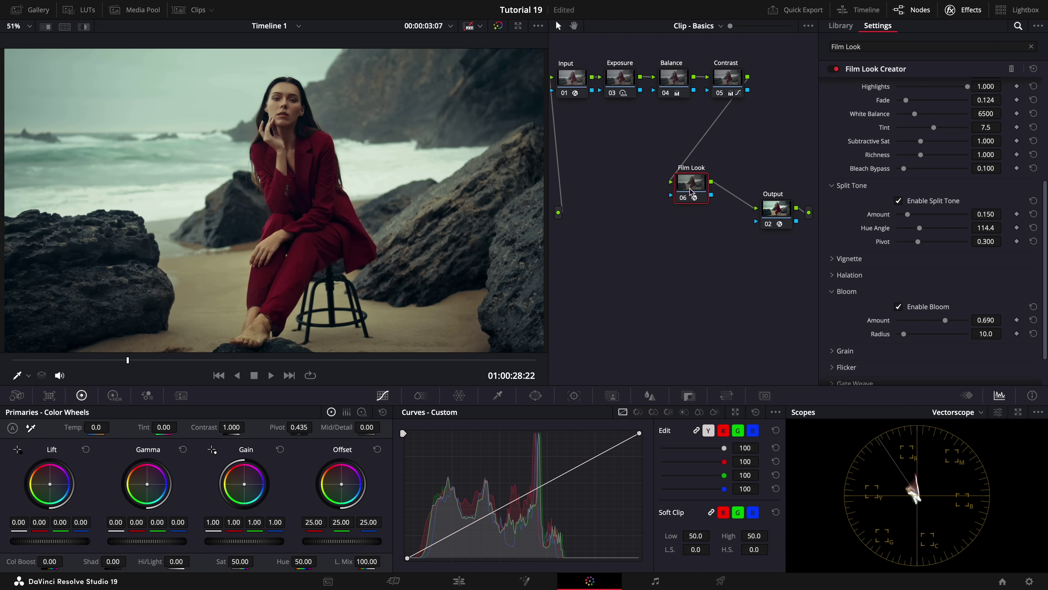
# Add a layer node to the Film Look node and place it below Film Look
pyautogui.rightClick(694, 189)
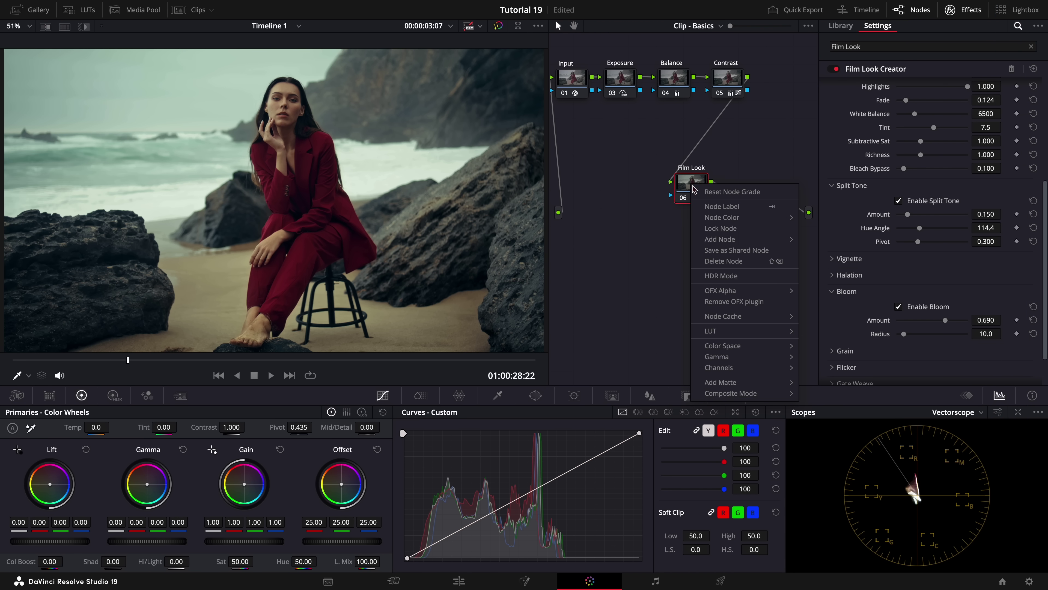
pyautogui.moveTo(739, 239)
pyautogui.click(838, 260)
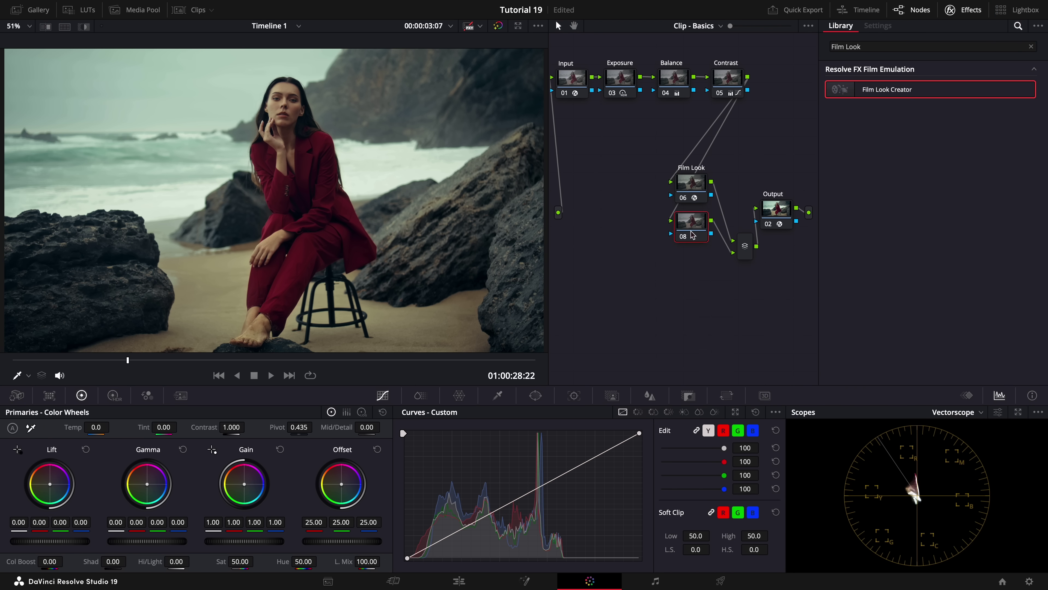
pyautogui.moveTo(694, 235); pyautogui.dragTo(697, 289)
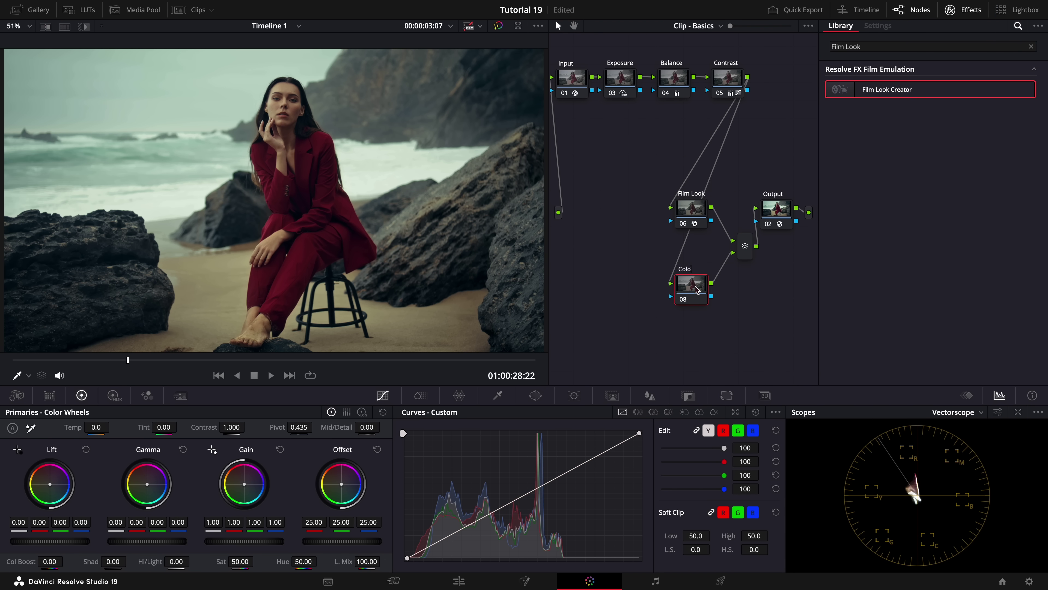
# Sample the portrait in ColorSlice for Skin hue 0.10, saturation 1.10 and Red density 0.13, then compare with Ctrl+D
pyautogui.click(420, 395)
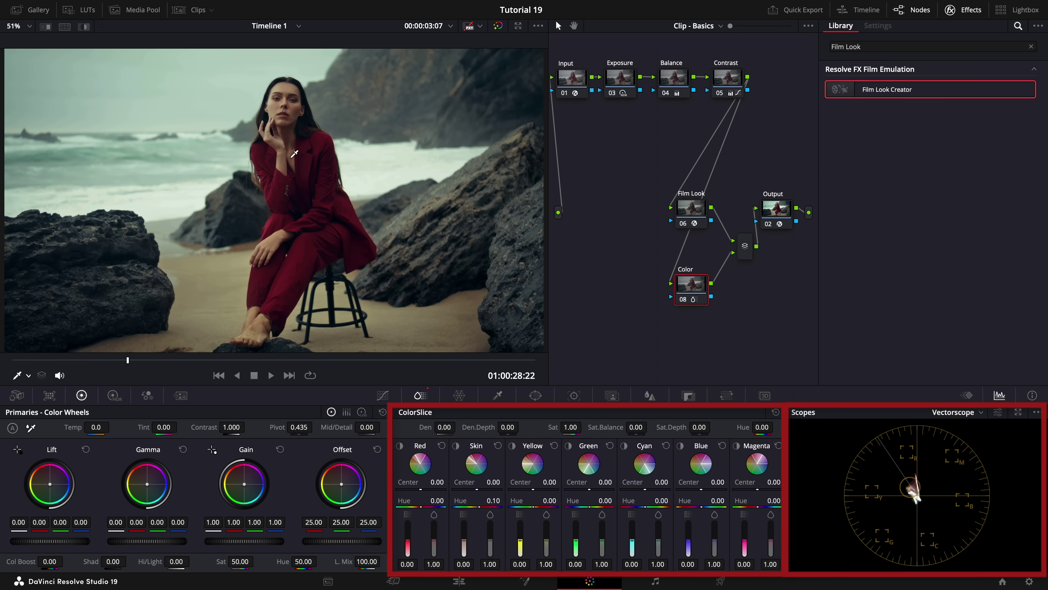
pyautogui.click(294, 153)
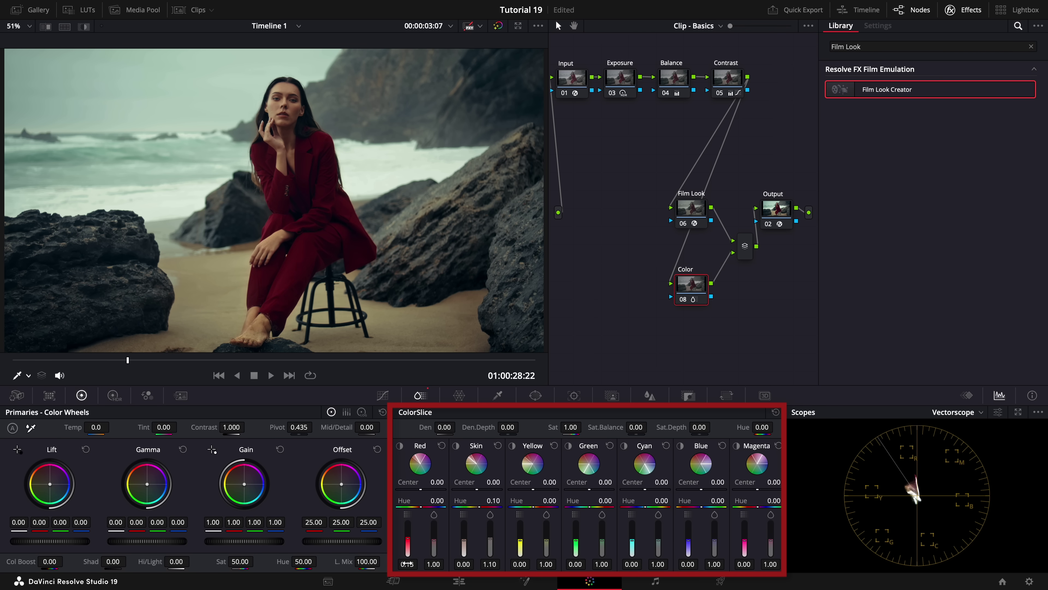
pyautogui.hotkey('ctrl', 'd')
pyautogui.hotkey('ctrl', 'd')
pyautogui.hotkey('ctrl', 'd')
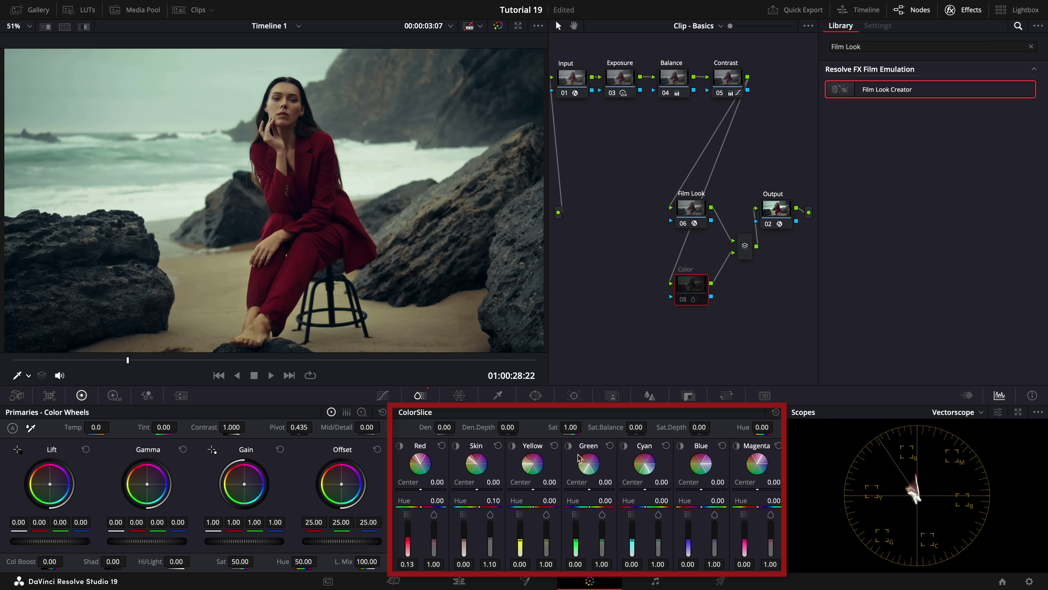
pyautogui.hotkey('ctrl', 'd')
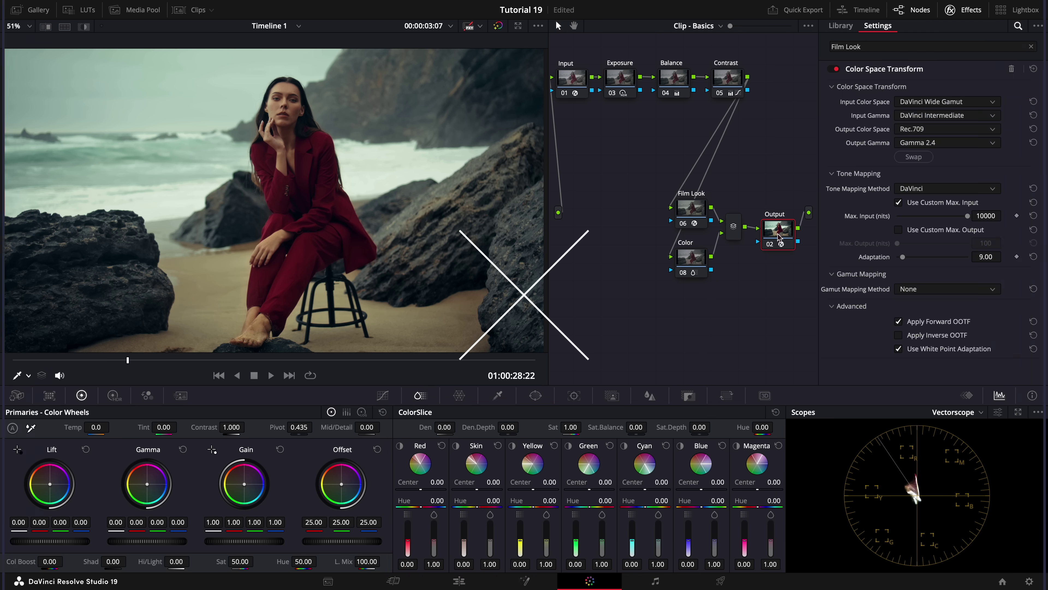
# Add a new layer node 09 from the Color node's Add Node menu
pyautogui.rightClick(685, 257)
pyautogui.moveTo(784, 307)
pyautogui.click(840, 326)
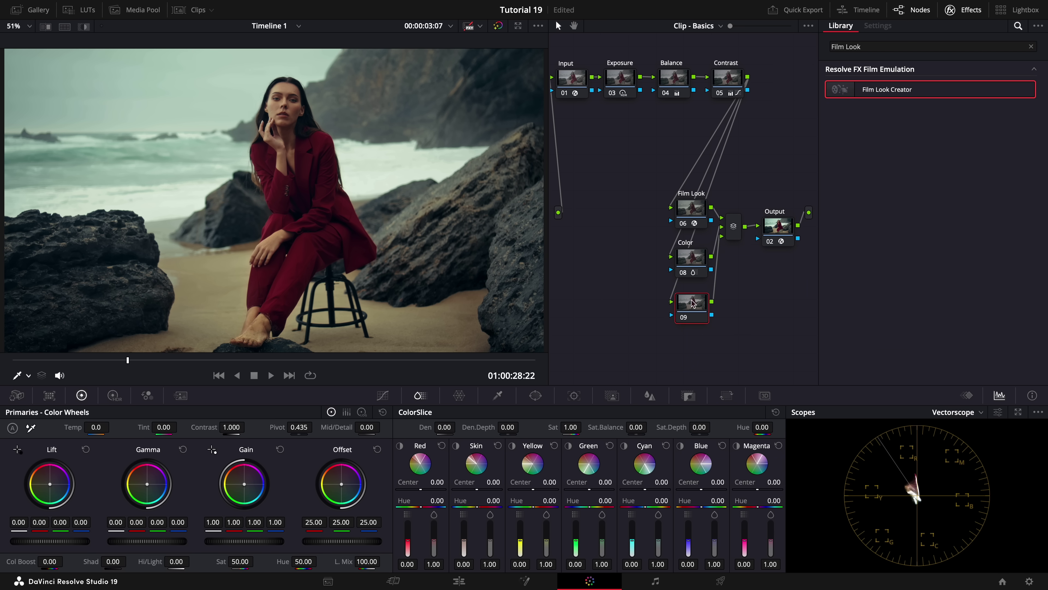
# Apply Soften and Sharpen to node 09 and set its Global Blend to 0.264
pyautogui.click(868, 46)
pyautogui.write('Soften')
pyautogui.moveTo(890, 90); pyautogui.dragTo(692, 304)
pyautogui.click(857, 145)
pyautogui.moveTo(928, 162)
pyautogui.mouseDown()
pyautogui.moveTo(907, 166)
pyautogui.moveTo(917, 165)
pyautogui.mouseUp()
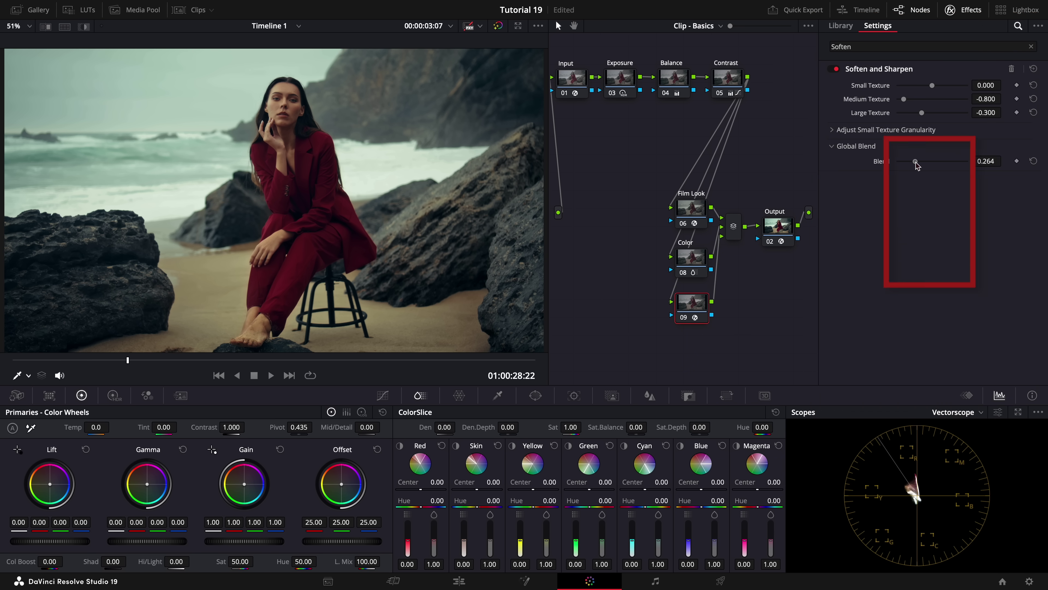